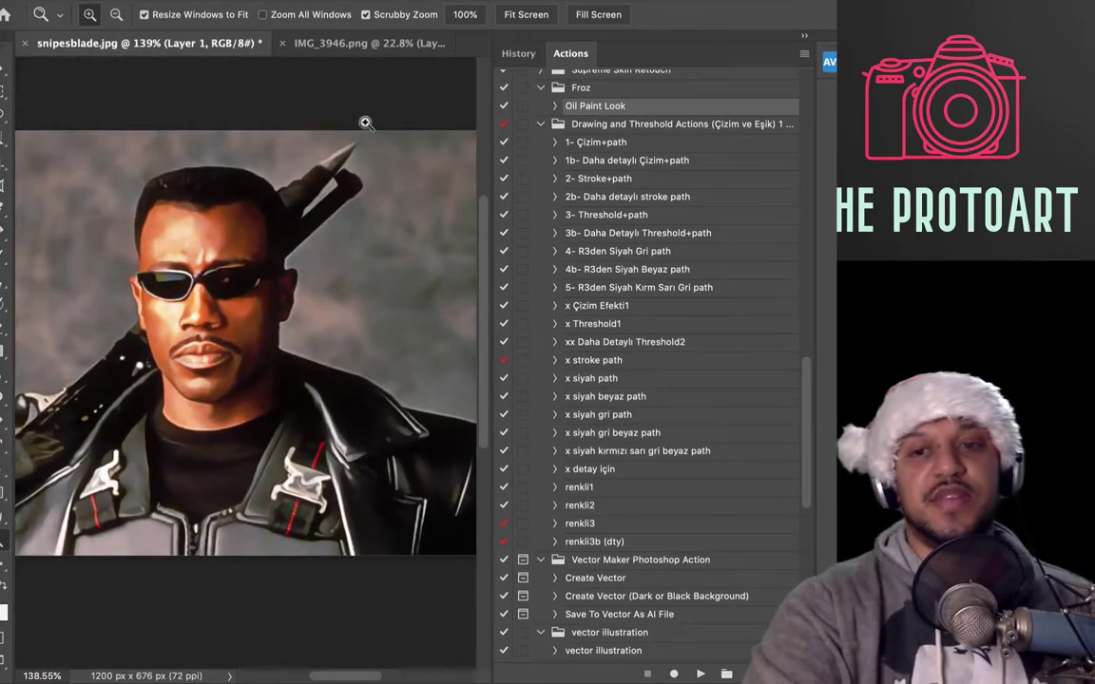
Undo the oil paint effect and run the "1- Çizim+path" action on snipesblade.jpg.
key("super+z")
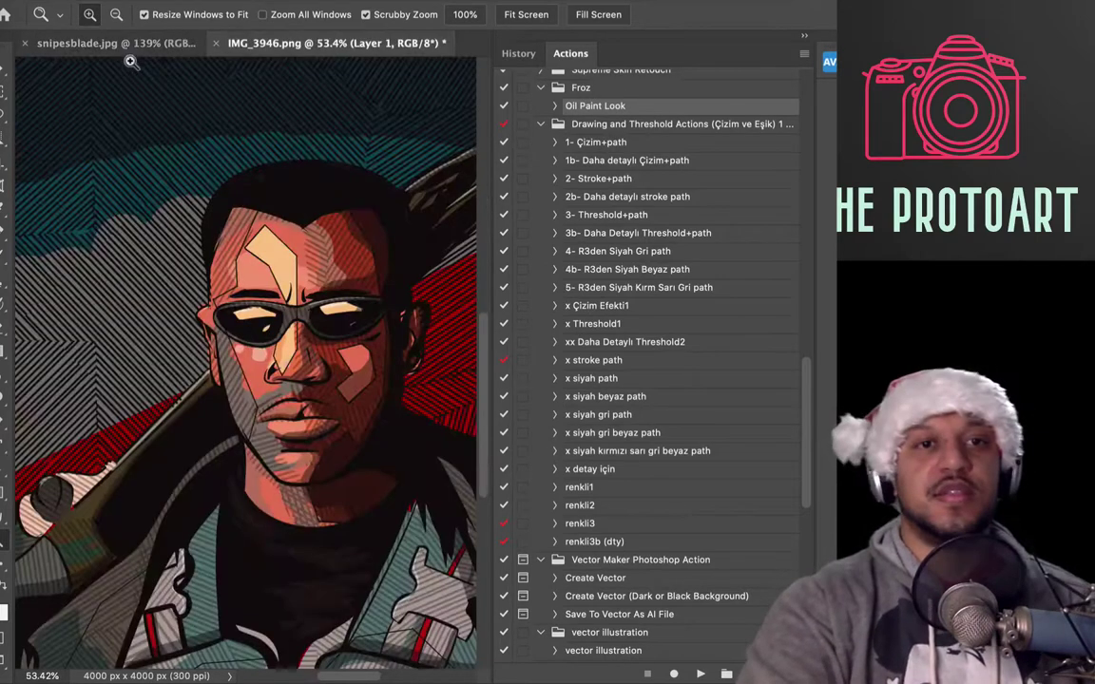
left_click(123, 43)
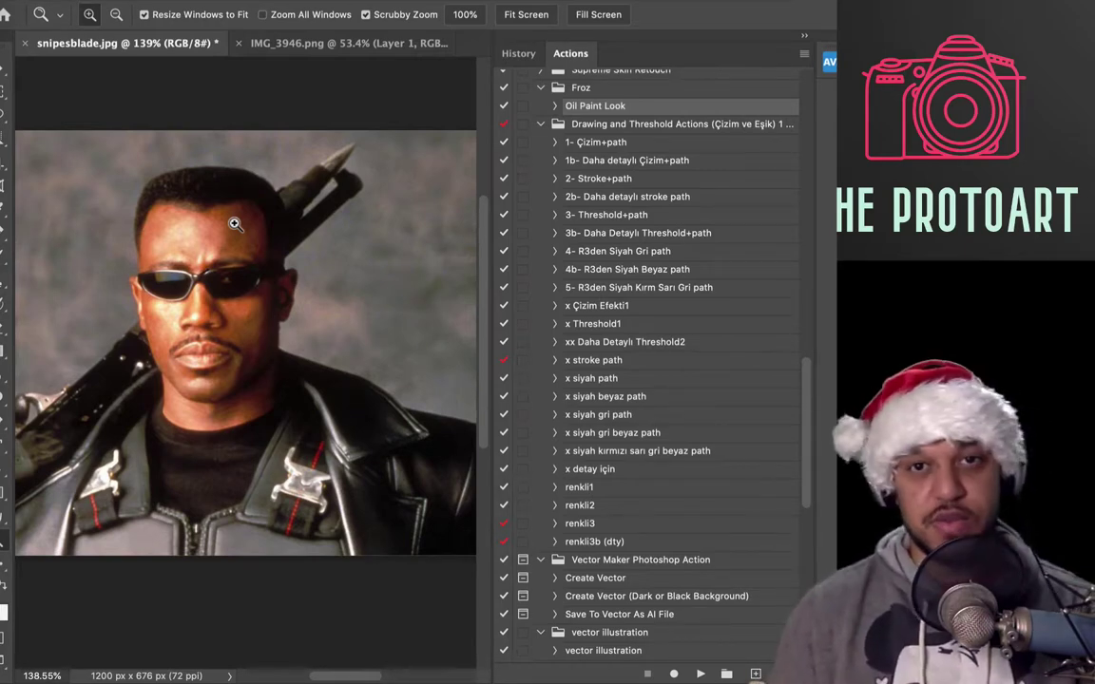
left_click(596, 142)
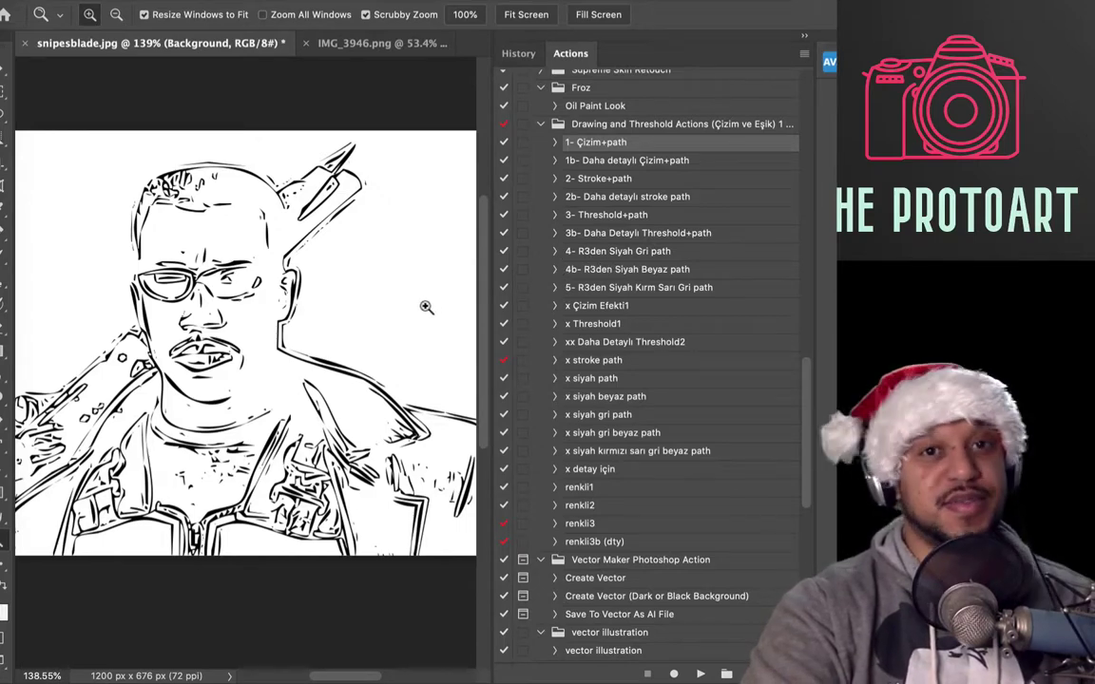
Examine the "4- R3den Siyah Gri path" action's effect on the man's face and jacket.
left_click_drag(316, 331, 278, 362)
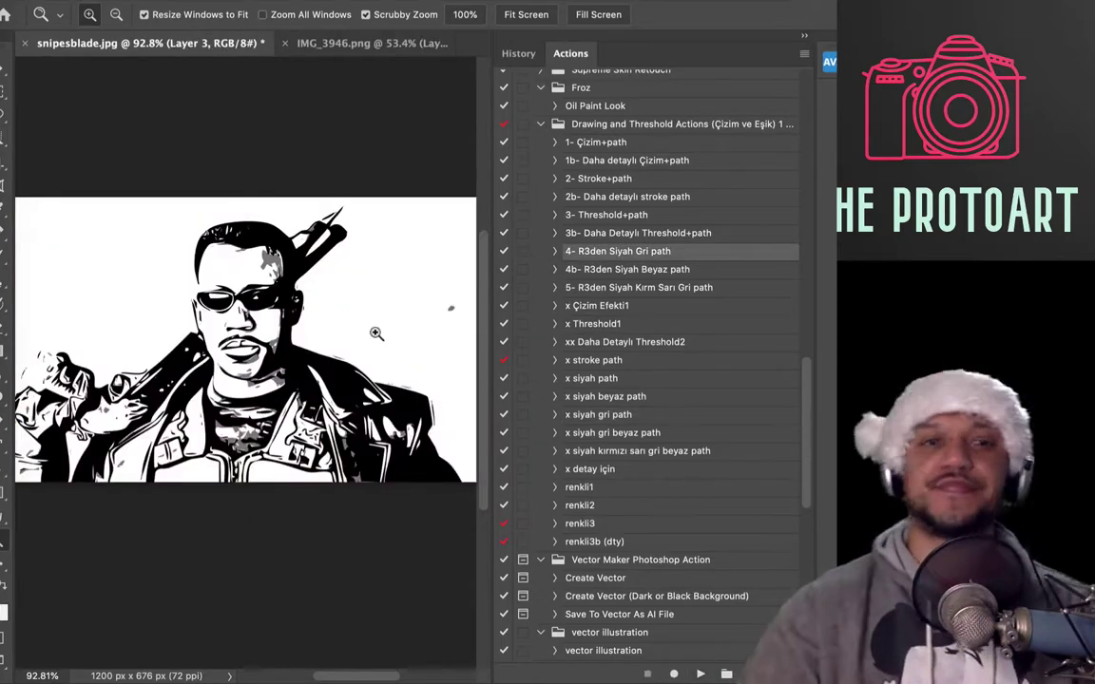
key("super+minus")
scroll(183, 358, "up", 2)
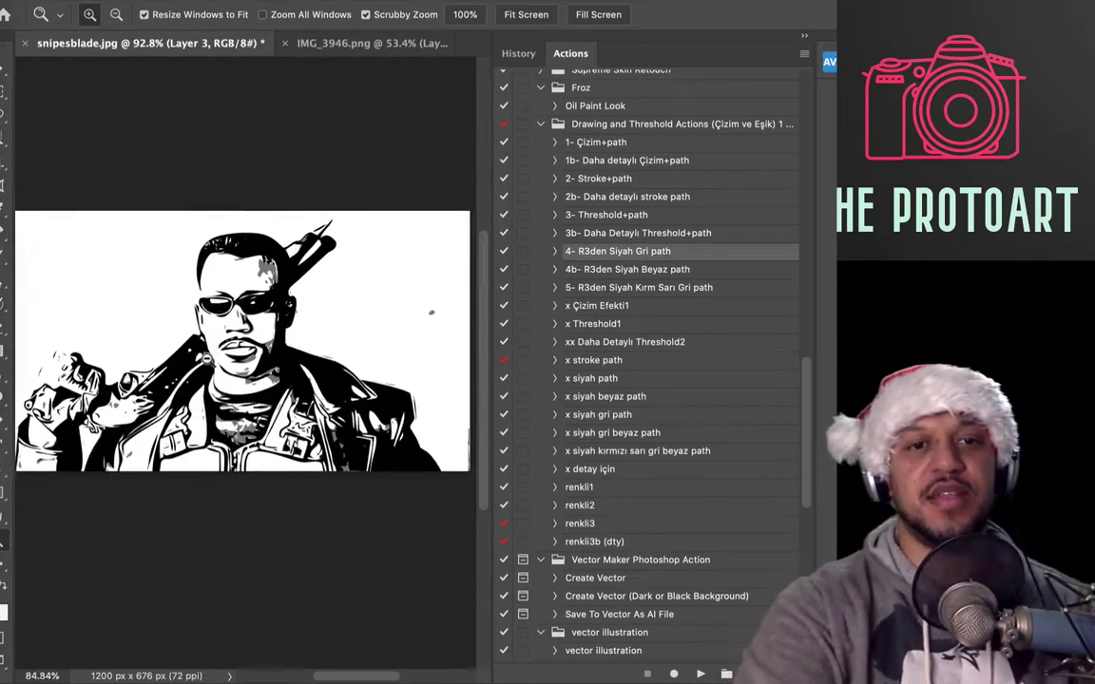
scroll(259, 349, "up", 5)
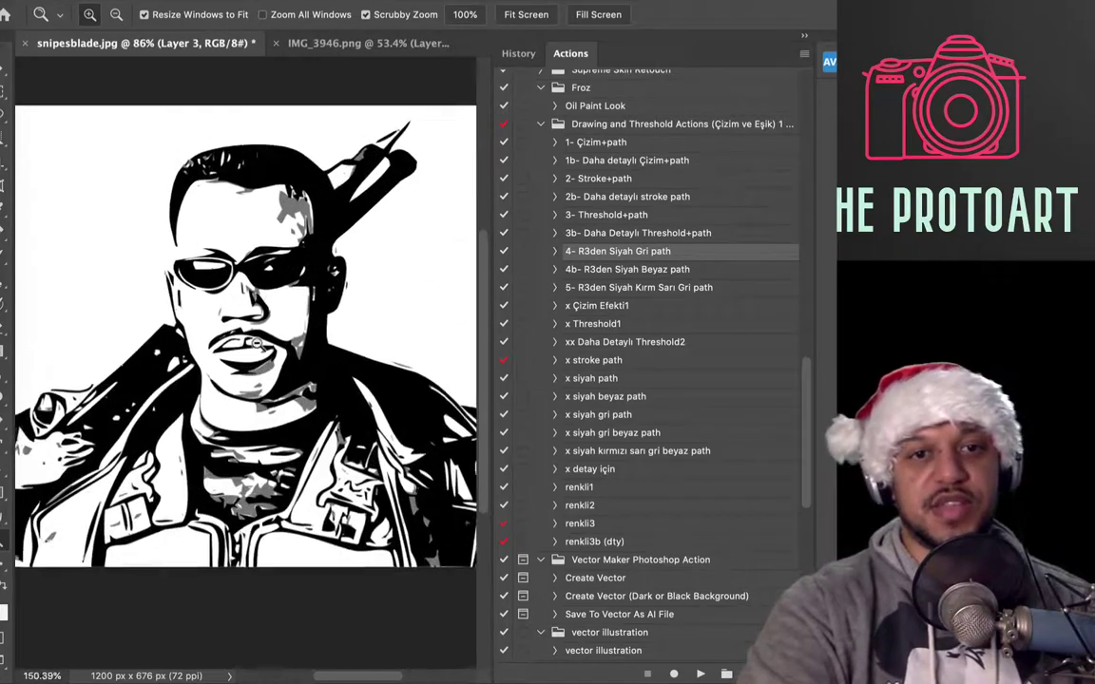
scroll(281, 343, "down", 3)
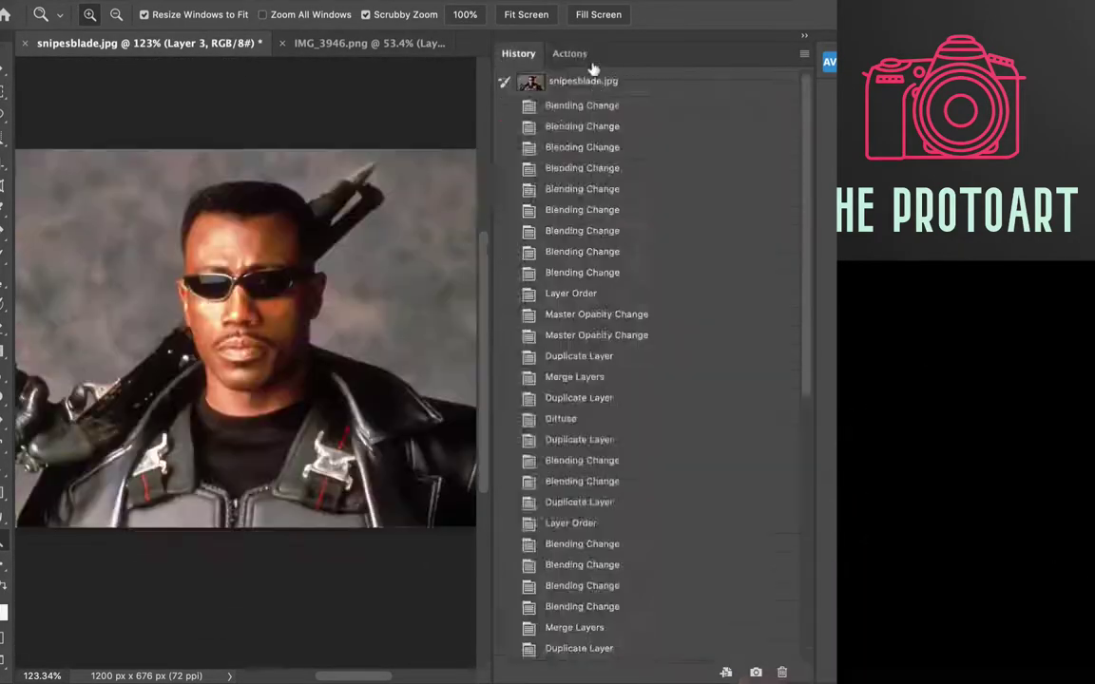
Run the "x siyah gri path" action on the original photo.
left_click(570, 53)
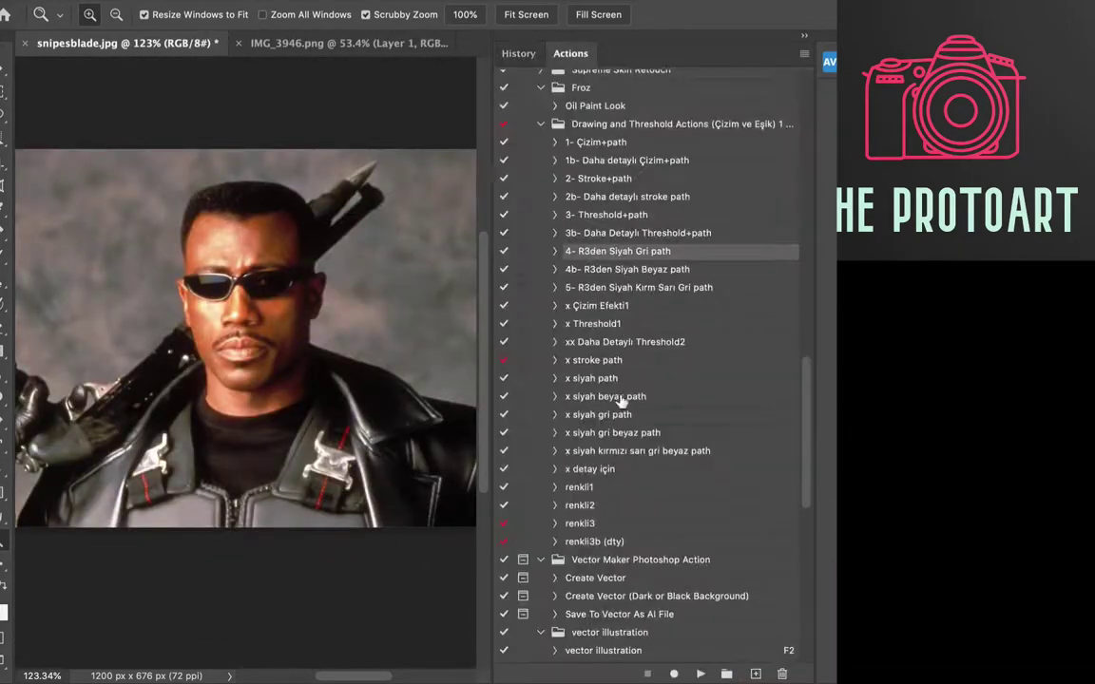
left_click(611, 415)
left_click(700, 674)
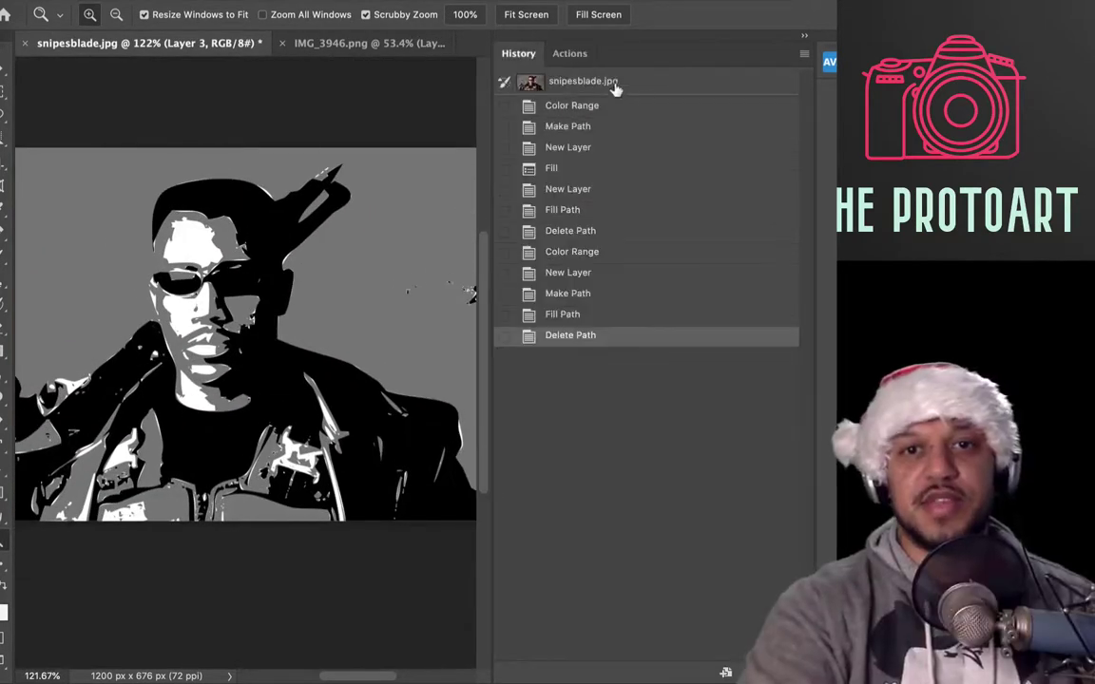
Restore the original snipesblade.jpg and run the "Create Vector" action up to its pause for brushing the mask.
left_click(615, 87)
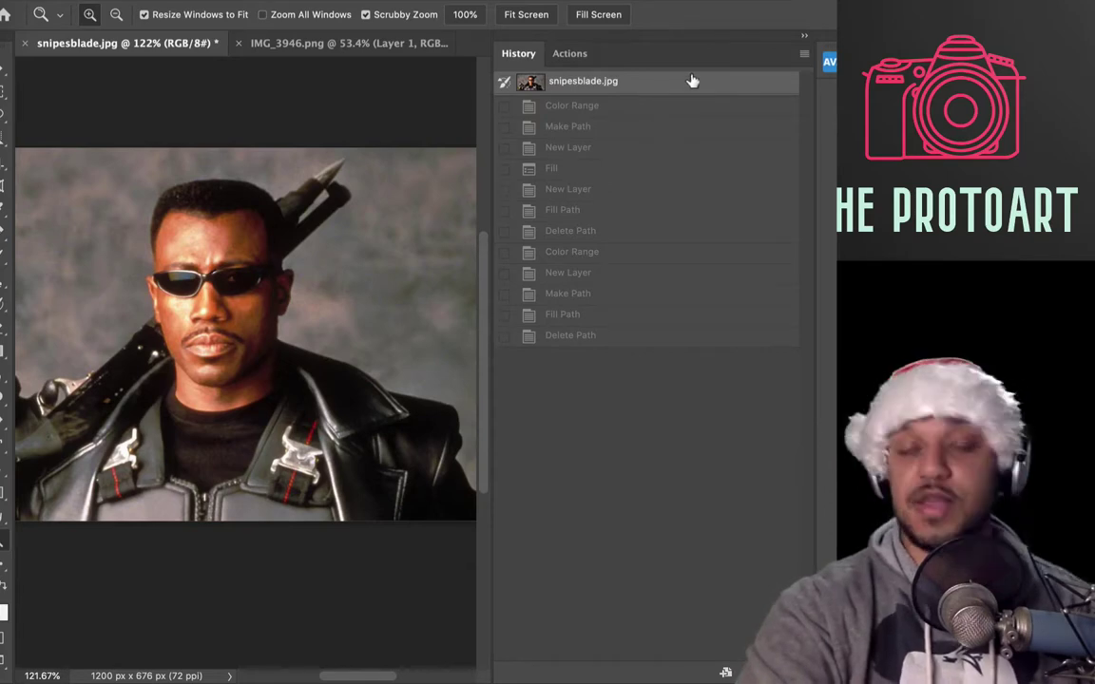
left_click(563, 57)
scroll(630, 432, "down", 5)
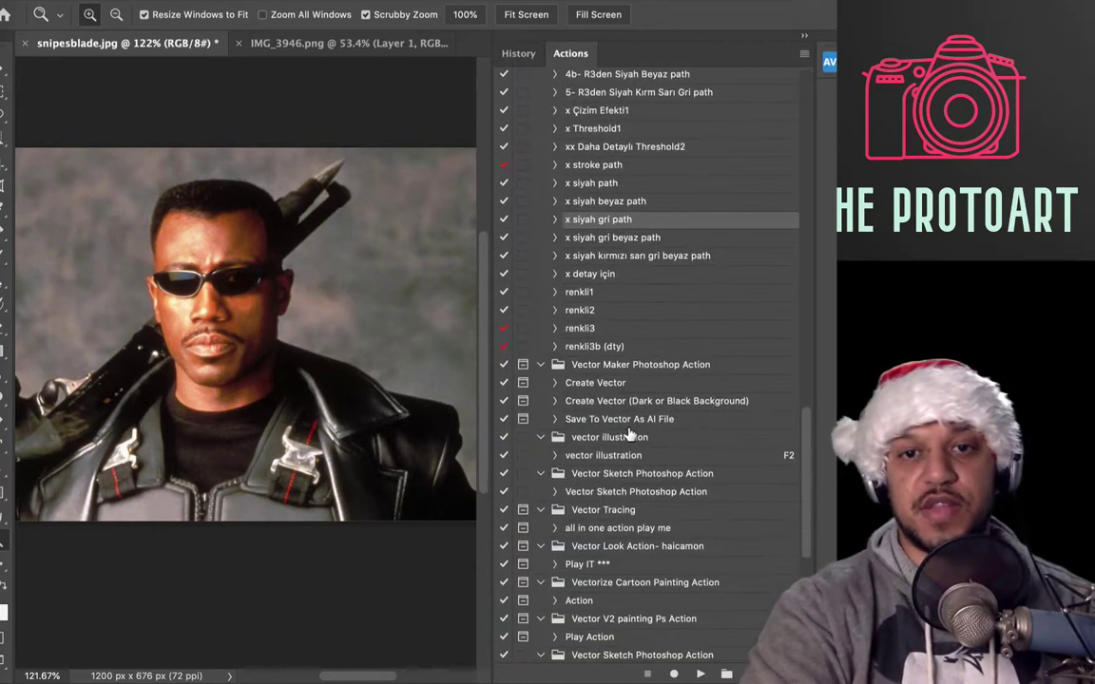
left_click(594, 383)
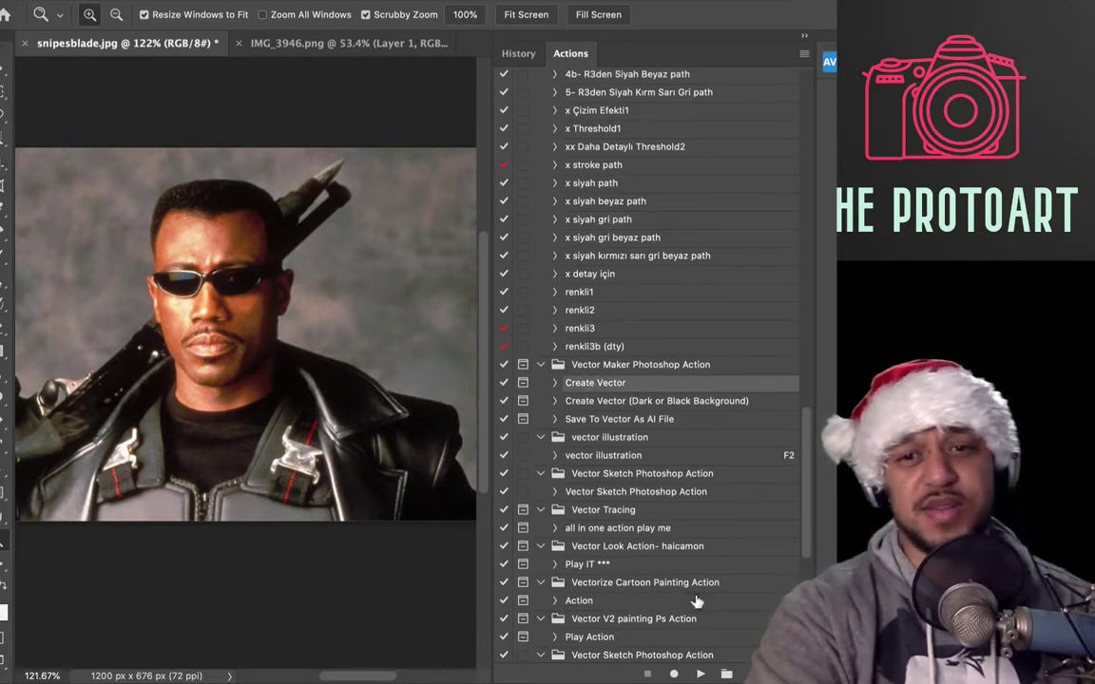
left_click(699, 675)
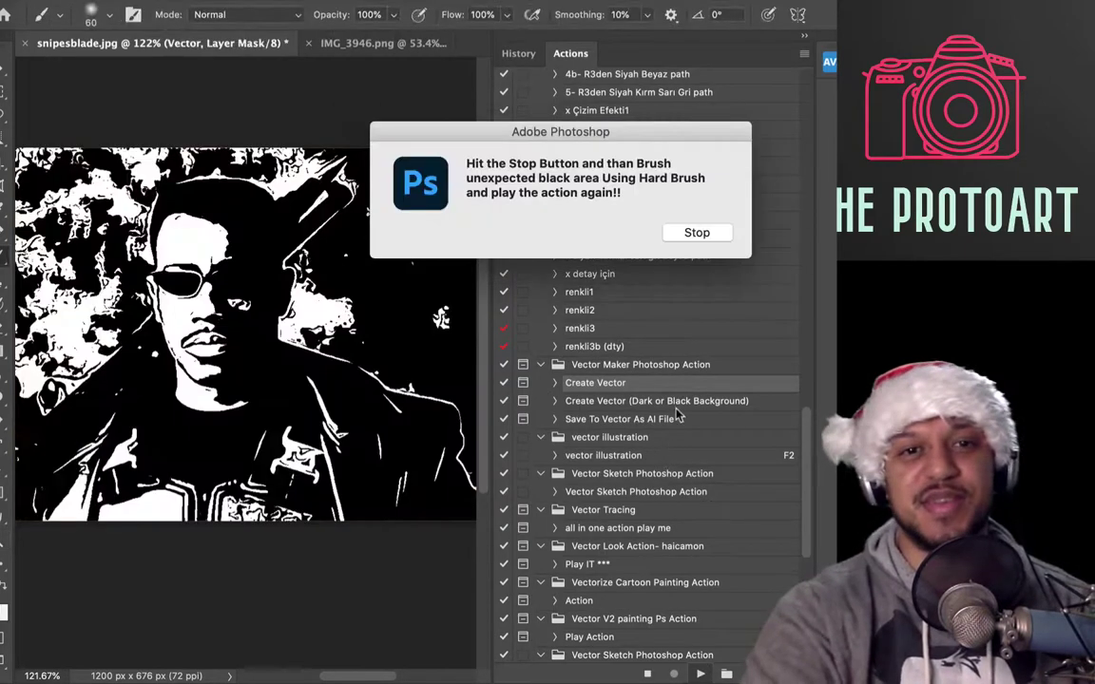
left_click(696, 233)
Paint out the white background patches around the man on the Vector layer mask with a hard round brush.
scroll(280, 249, "left", 3)
scroll(280, 249, "down", 2)
left_click_drag(174, 211, 121, 274)
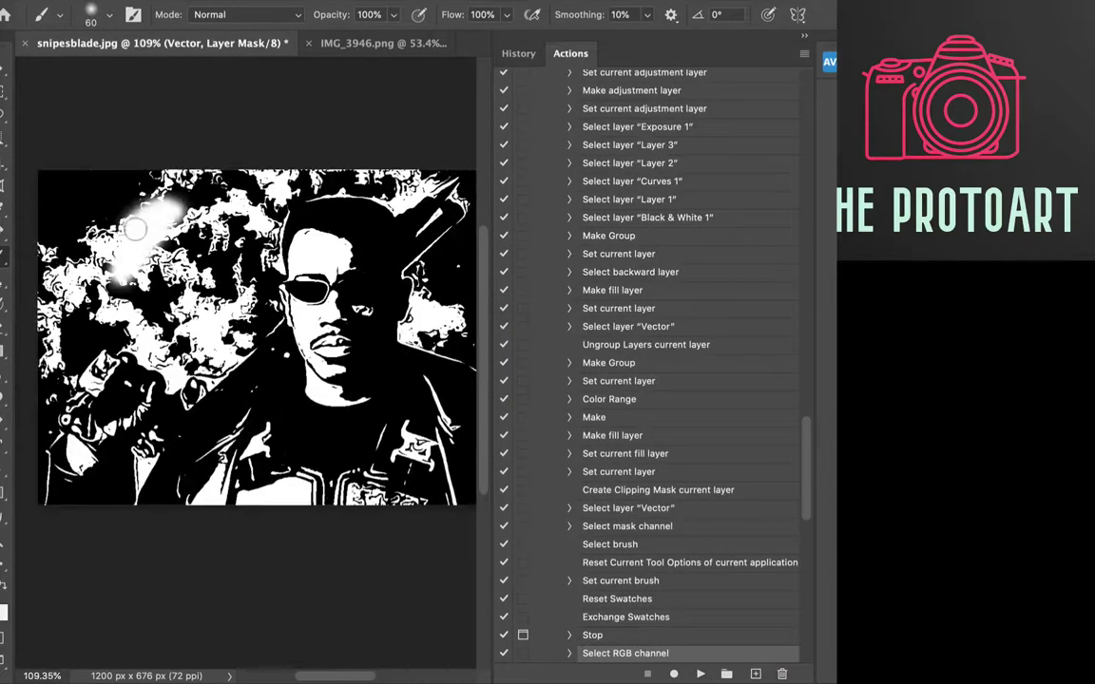
left_click(109, 14)
double_click(107, 184)
mouse_move(103, 215)
left_mouse_down()
mouse_move(199, 250)
mouse_move(159, 171)
mouse_move(157, 193)
mouse_move(180, 204)
mouse_move(181, 191)
mouse_move(208, 221)
mouse_move(238, 221)
mouse_move(186, 258)
mouse_move(118, 281)
mouse_move(200, 328)
mouse_move(140, 276)
mouse_move(110, 199)
mouse_move(230, 311)
mouse_move(455, 323)
left_mouse_up()
scroll(454, 324, "right", 3)
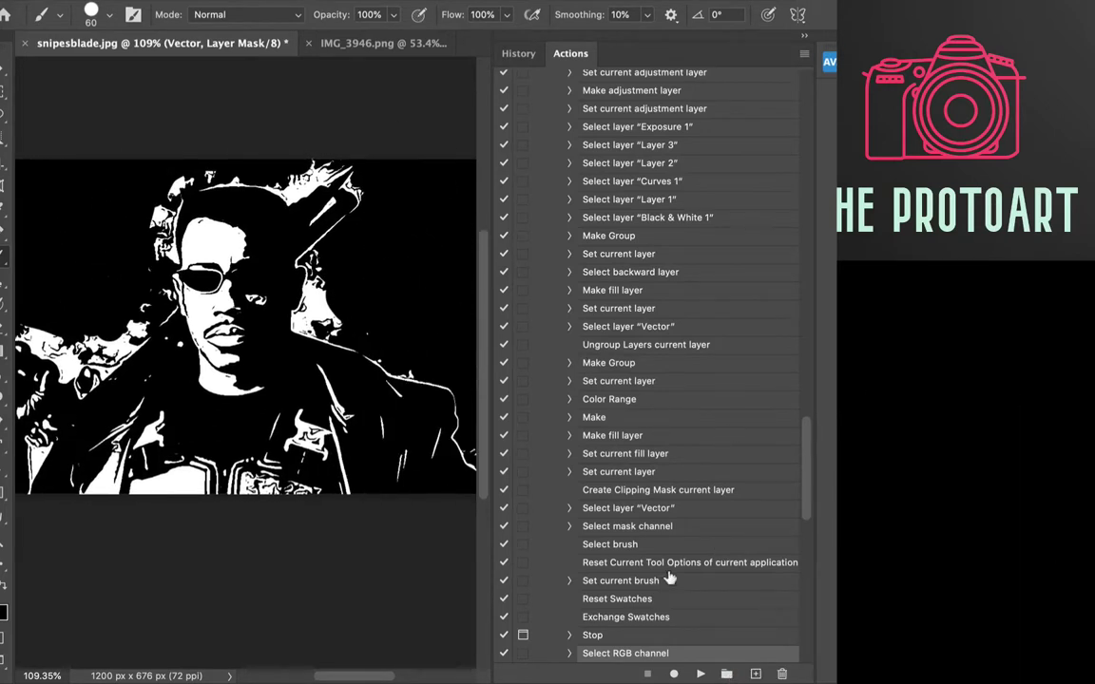
Resume the "Create Vector" action and stop it before the Illustrator export.
scroll(656, 511, "down", 3)
scroll(656, 511, "down", 2)
left_click(700, 674)
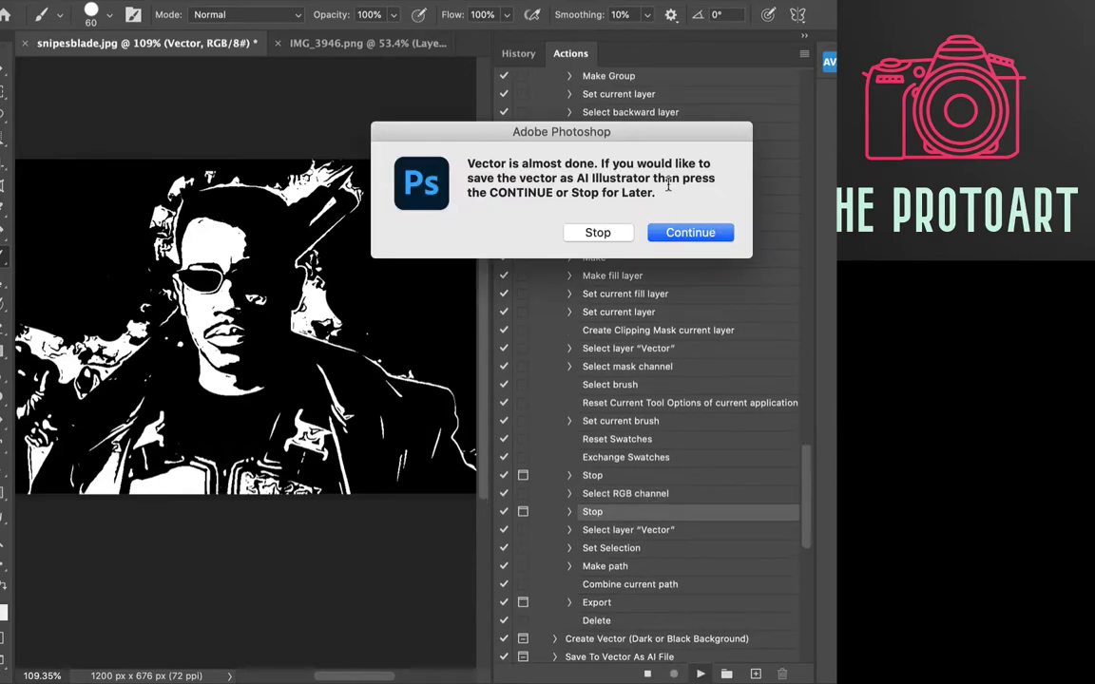
left_click(598, 232)
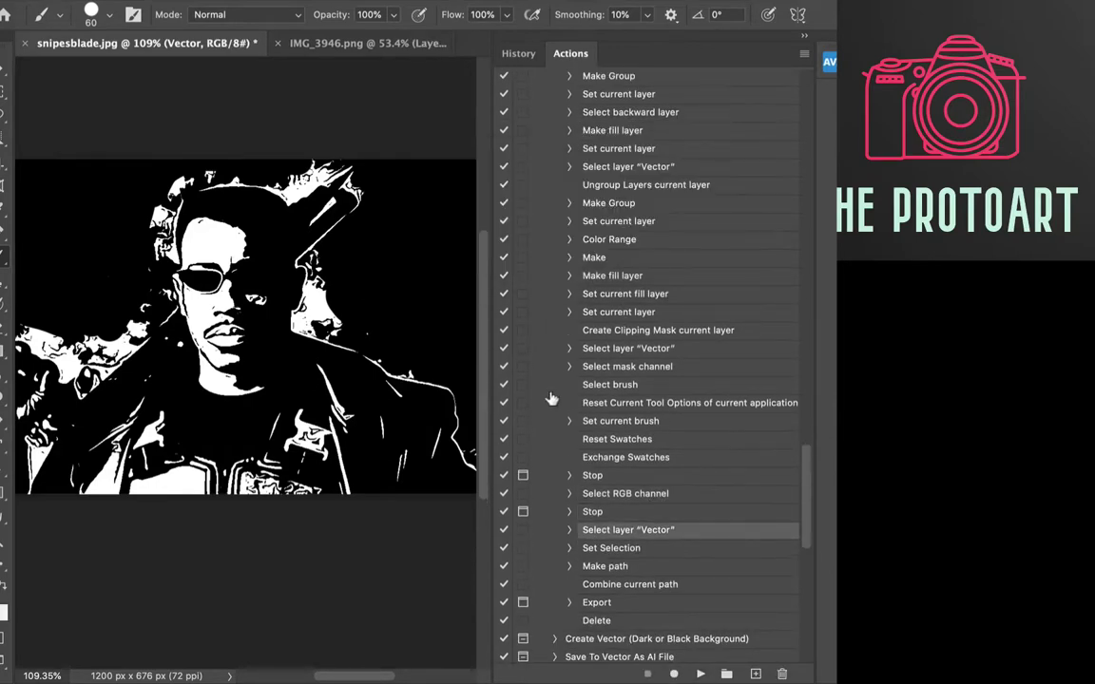
Run the "vector illustration" action on the original snipesblade.jpg.
scroll(271, 372, "down", 4)
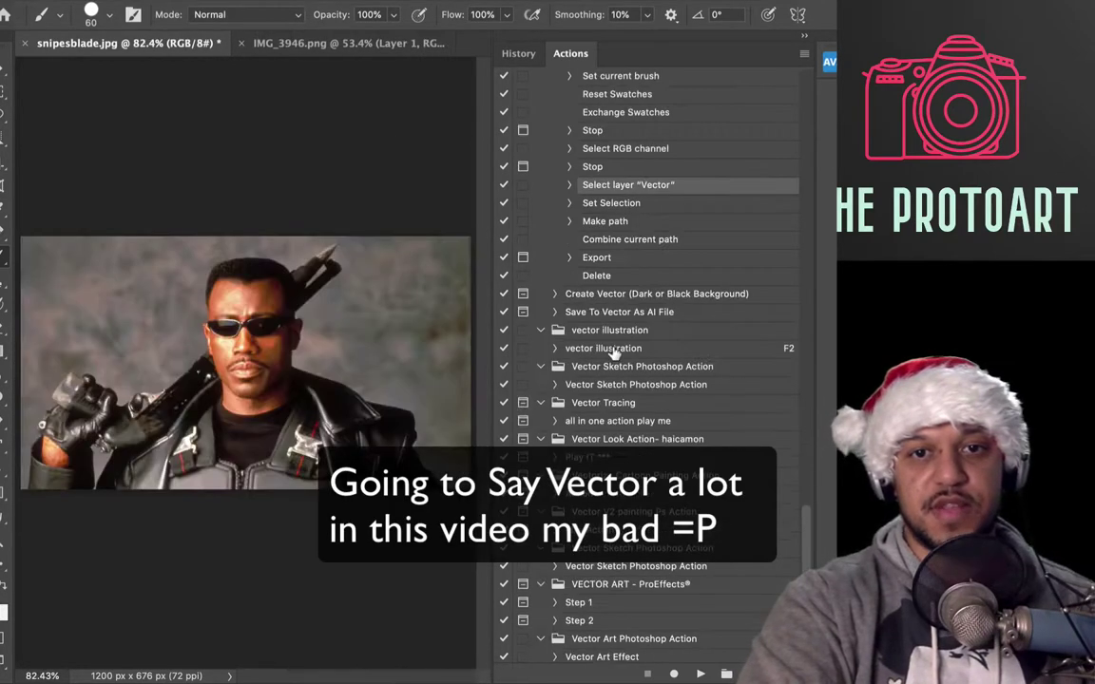
left_click(615, 350)
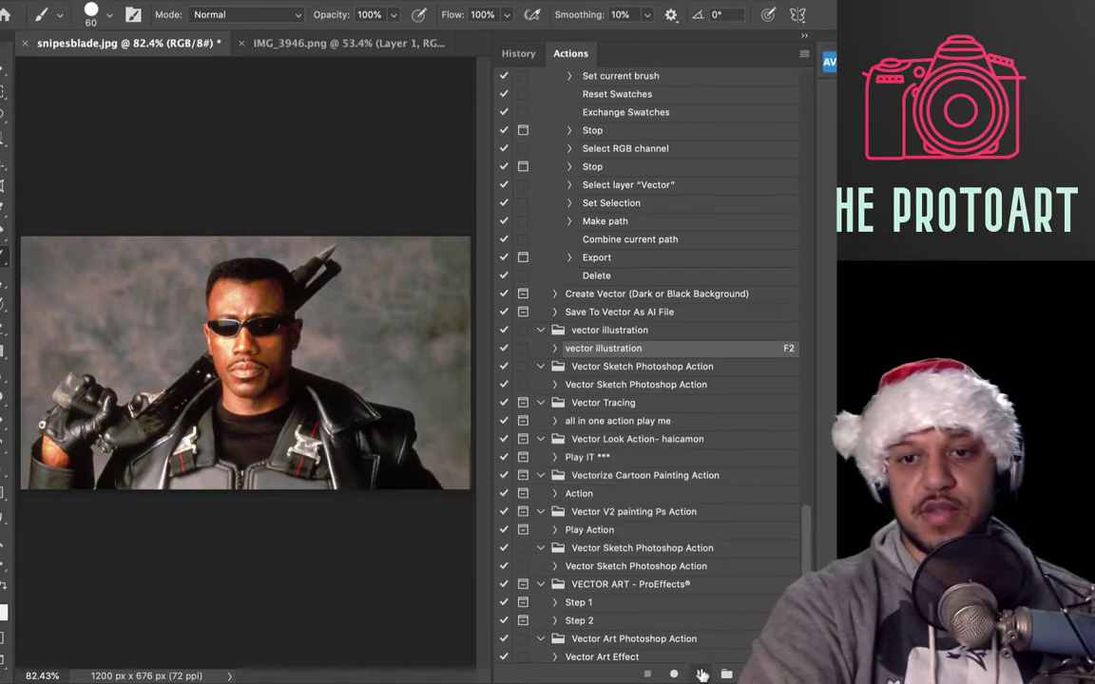
left_click(701, 674)
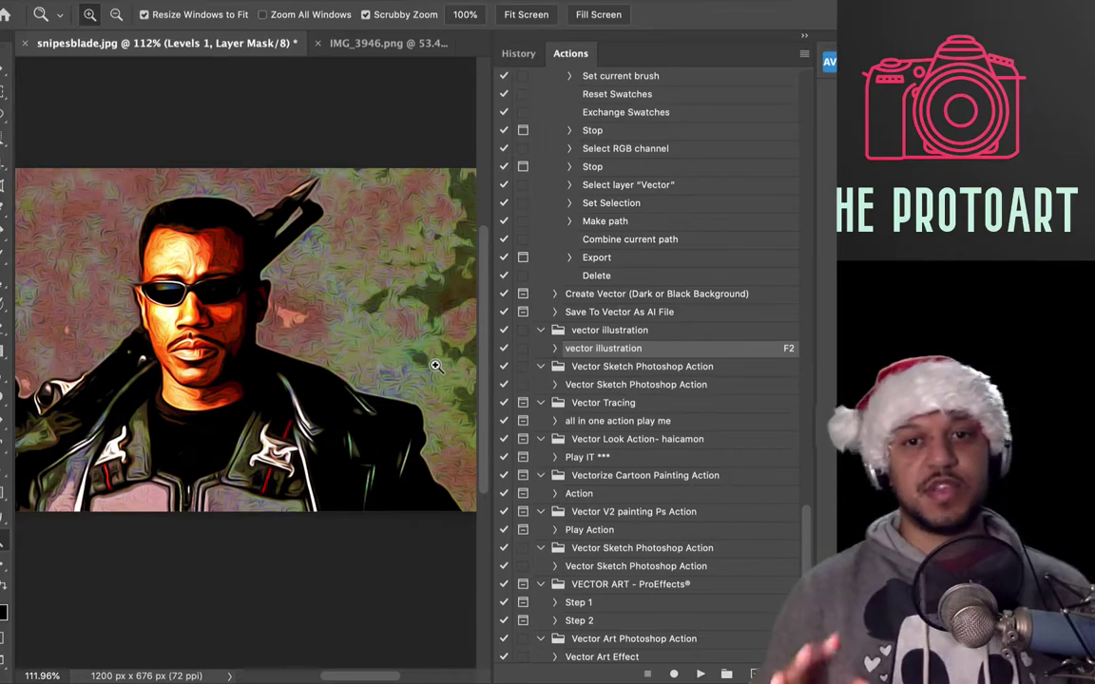
Expand the commands of the Vector Sketch Photoshop Action and restore snipesblade.jpg to its original state.
left_click(555, 385)
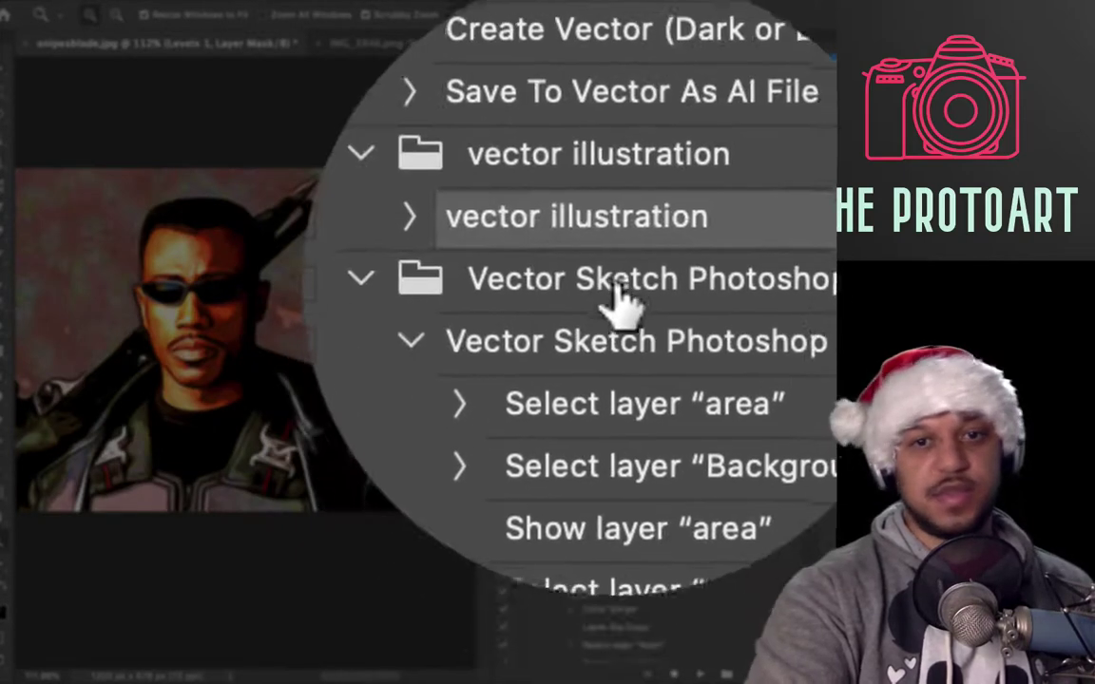
left_click(555, 304)
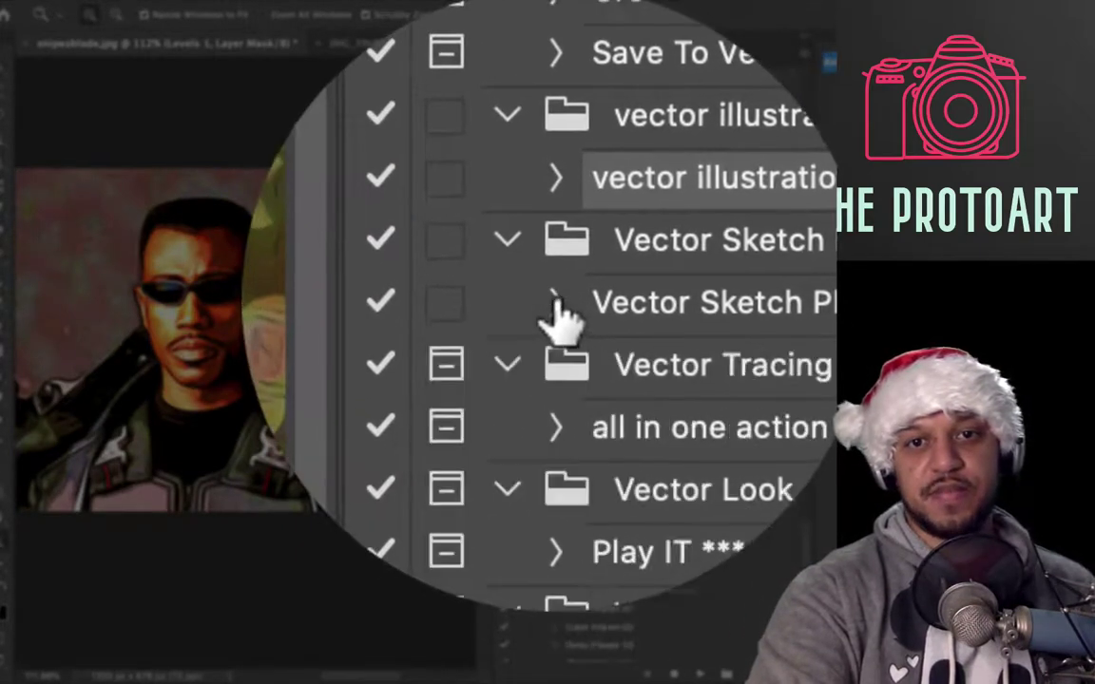
left_click(555, 303)
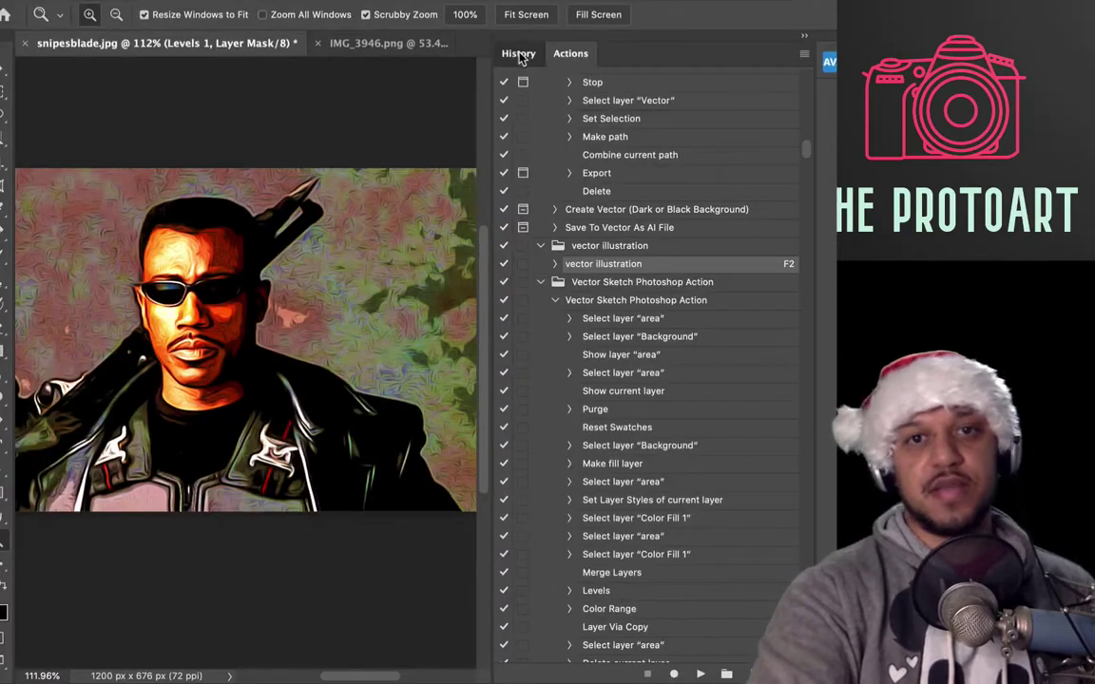
left_click(519, 53)
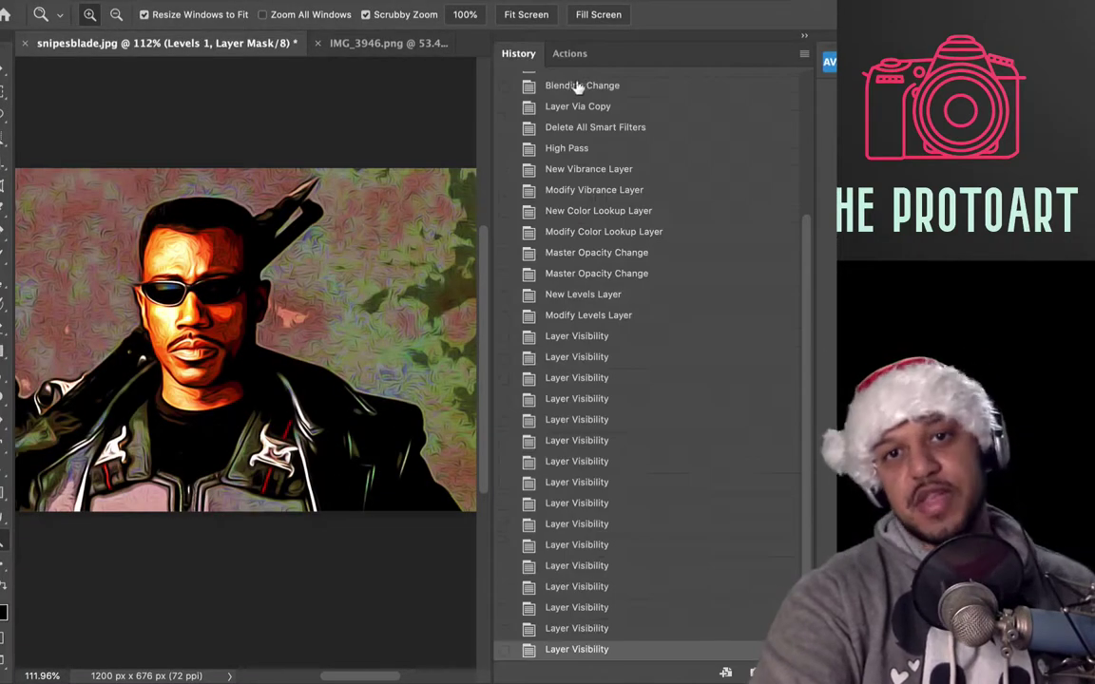
scroll(571, 126, "up", 5)
left_click(518, 82)
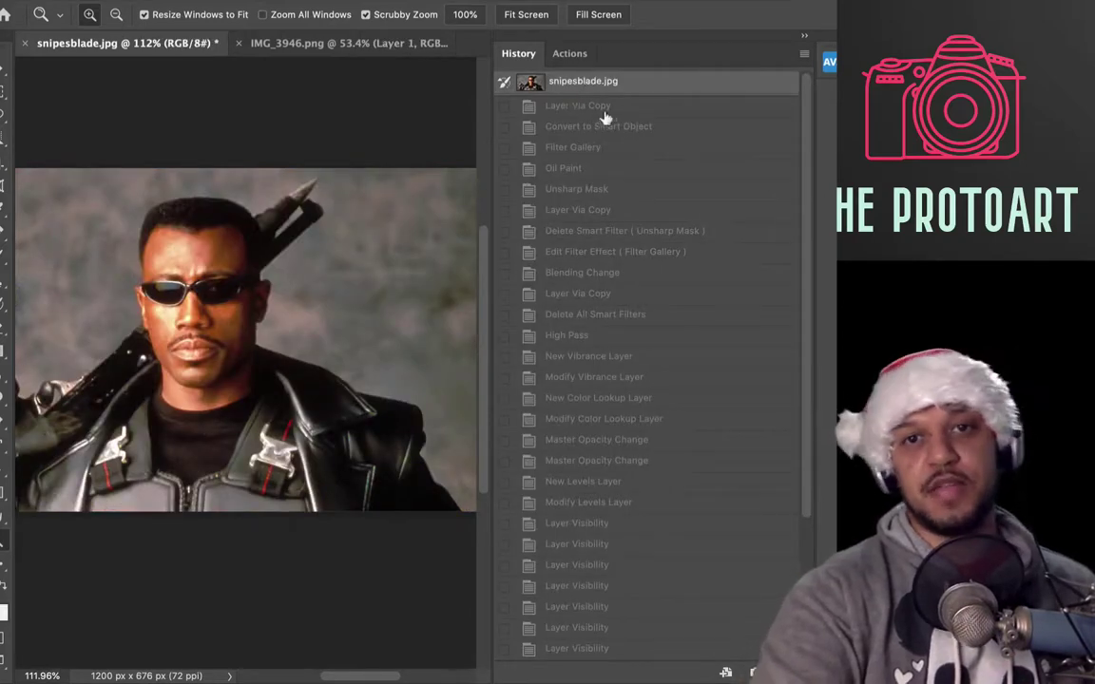
left_click(576, 57)
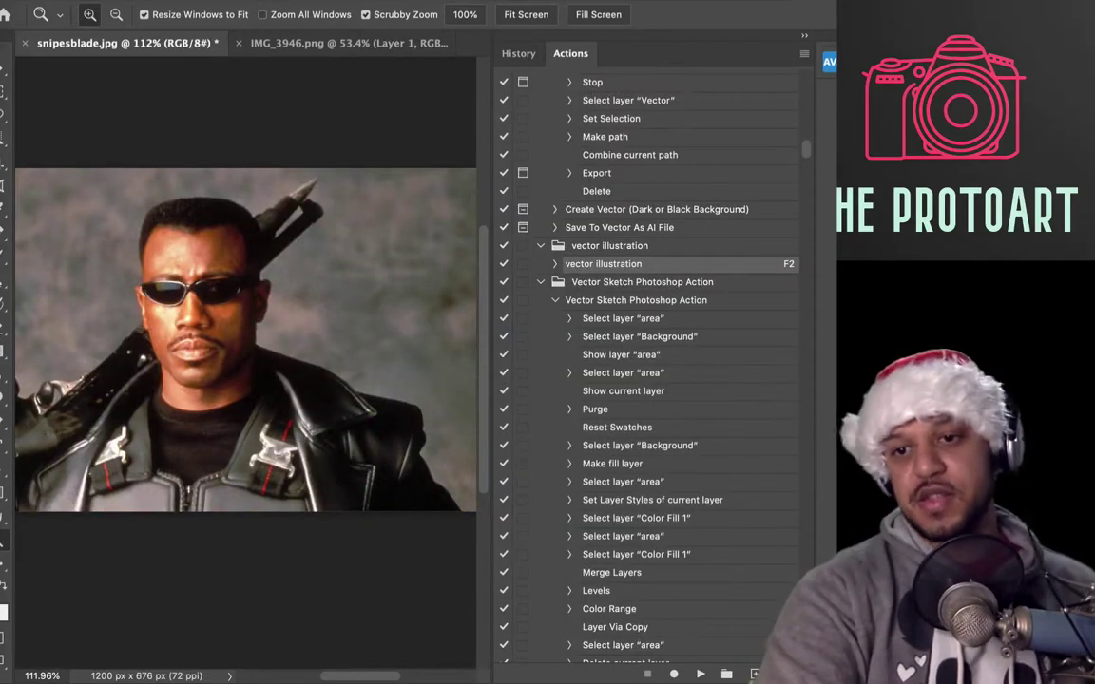
Add a layer above the photo and paint over the man's head and body with an enlarged brush.
key("super+j")
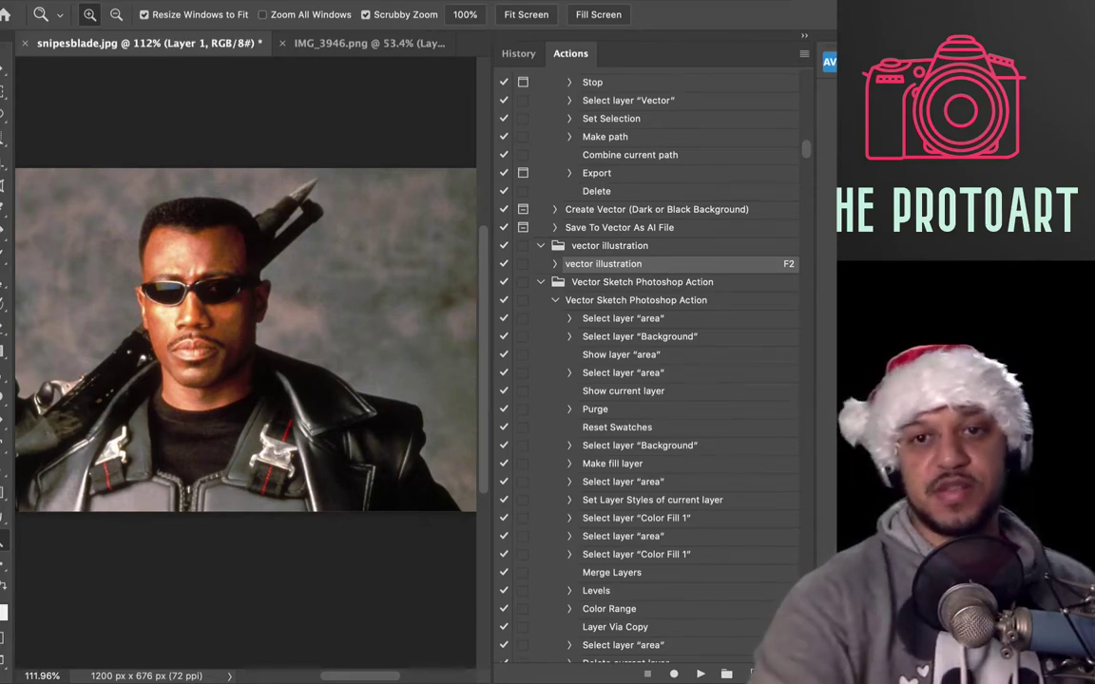
scroll(225, 369, "up", 2)
key("bracketright")
key("bracketright")
key("bracketright")
key("bracketright")
mouse_move(252, 290)
left_mouse_down()
mouse_move(257, 384)
mouse_move(369, 504)
mouse_move(168, 470)
mouse_move(338, 459)
left_mouse_up()
scroll(337, 459, "left", 3)
left_click_drag(215, 427, 281, 538)
scroll(266, 514, "down", 2)
Run the Vector Sketch Photoshop Action and inspect the stylized face, jacket and background elements up close.
left_click(582, 270)
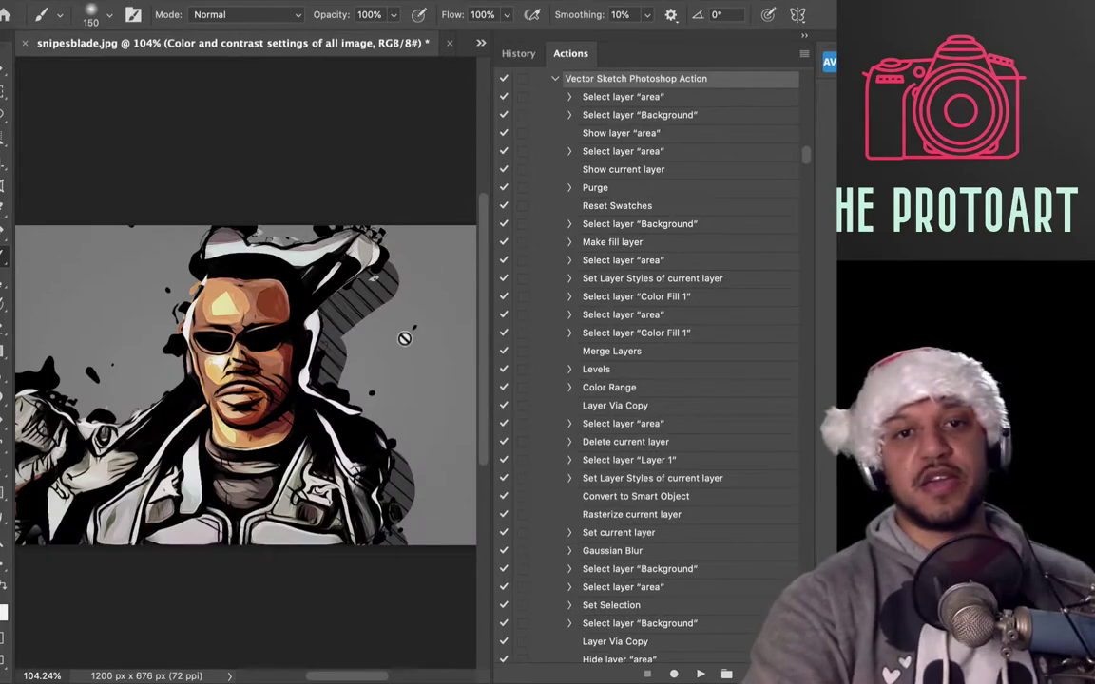
scroll(213, 459, "down", 3)
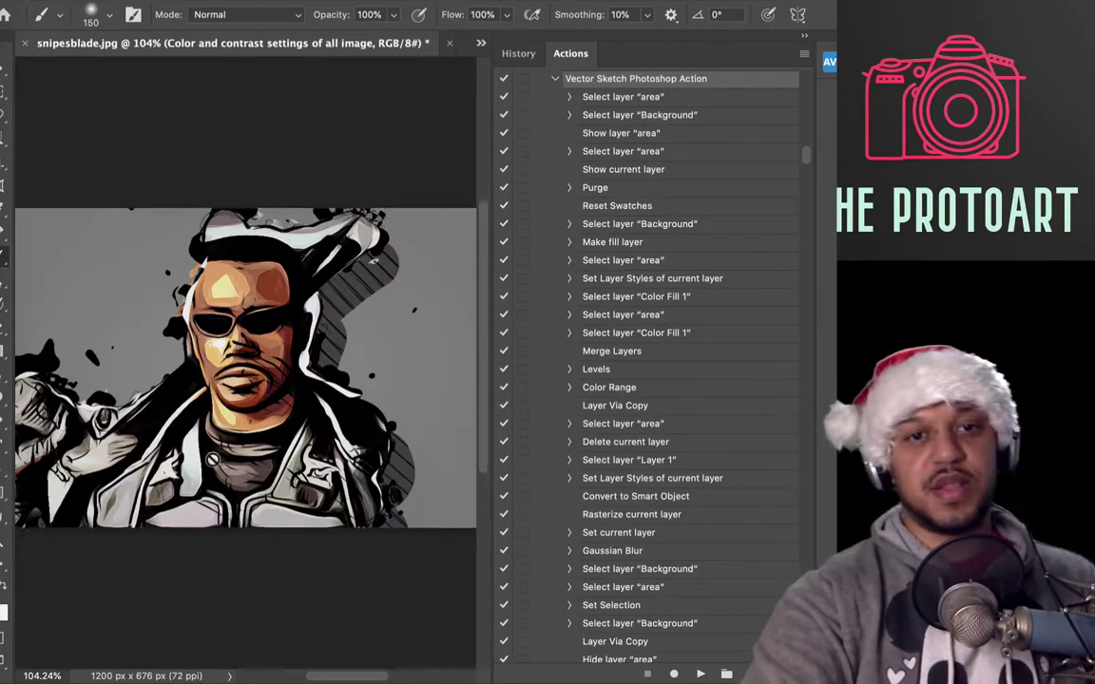
scroll(213, 459, "left", 4)
scroll(212, 459, "up", 3)
scroll(213, 459, "right", 2)
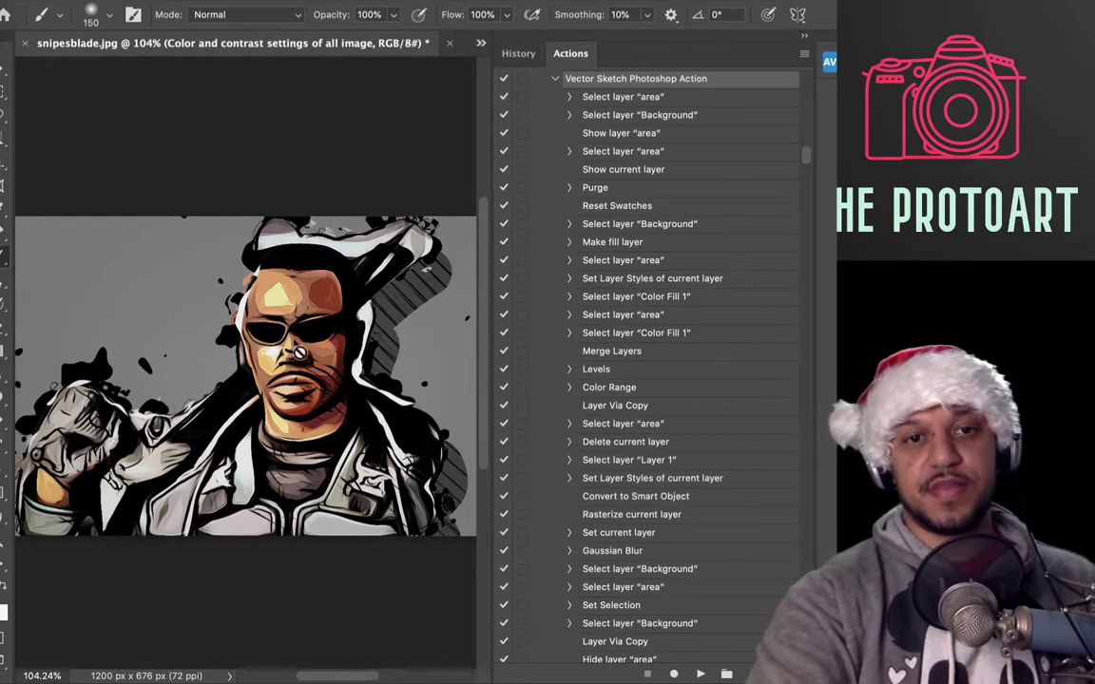
key("z")
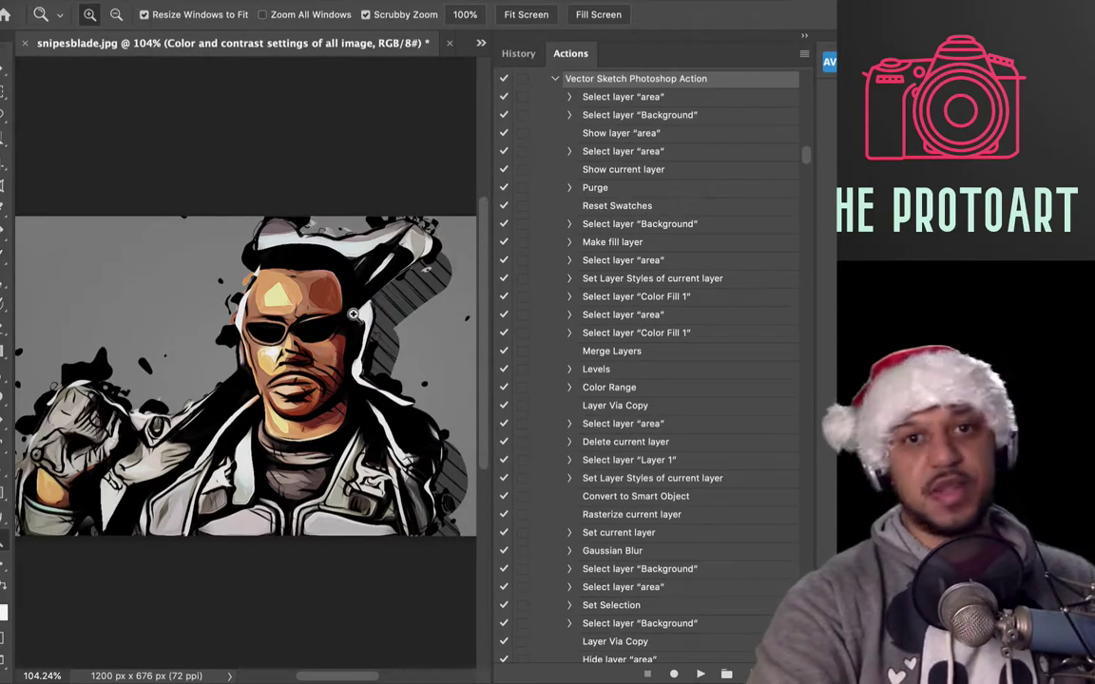
left_click_drag(323, 354, 295, 361)
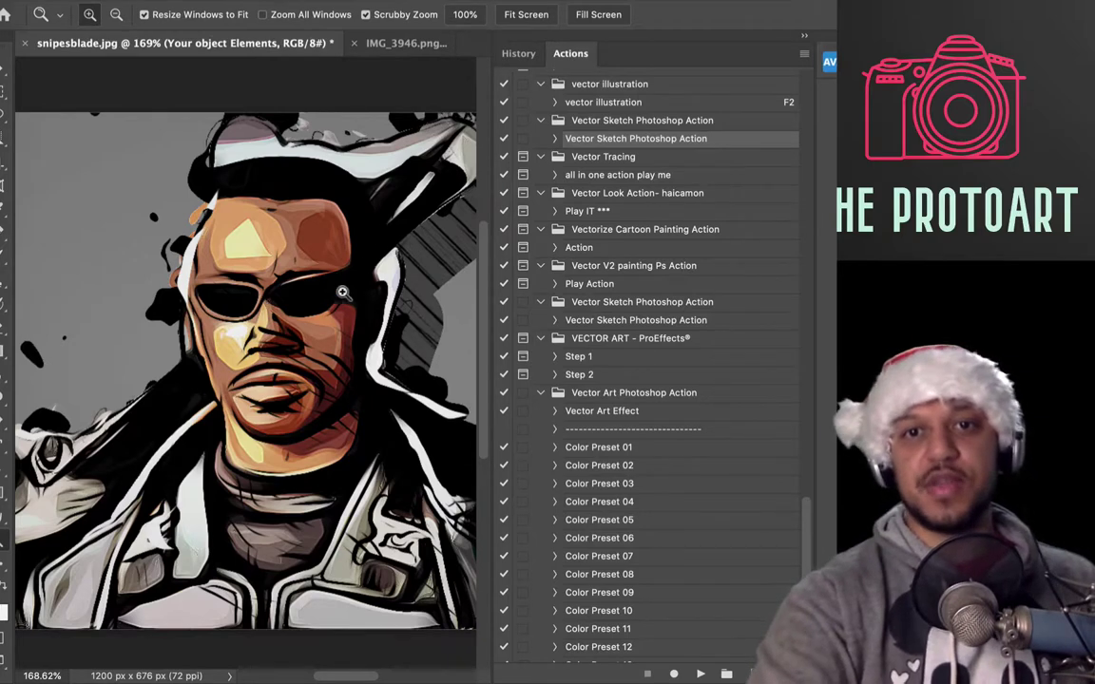
left_click_drag(295, 340, 240, 365)
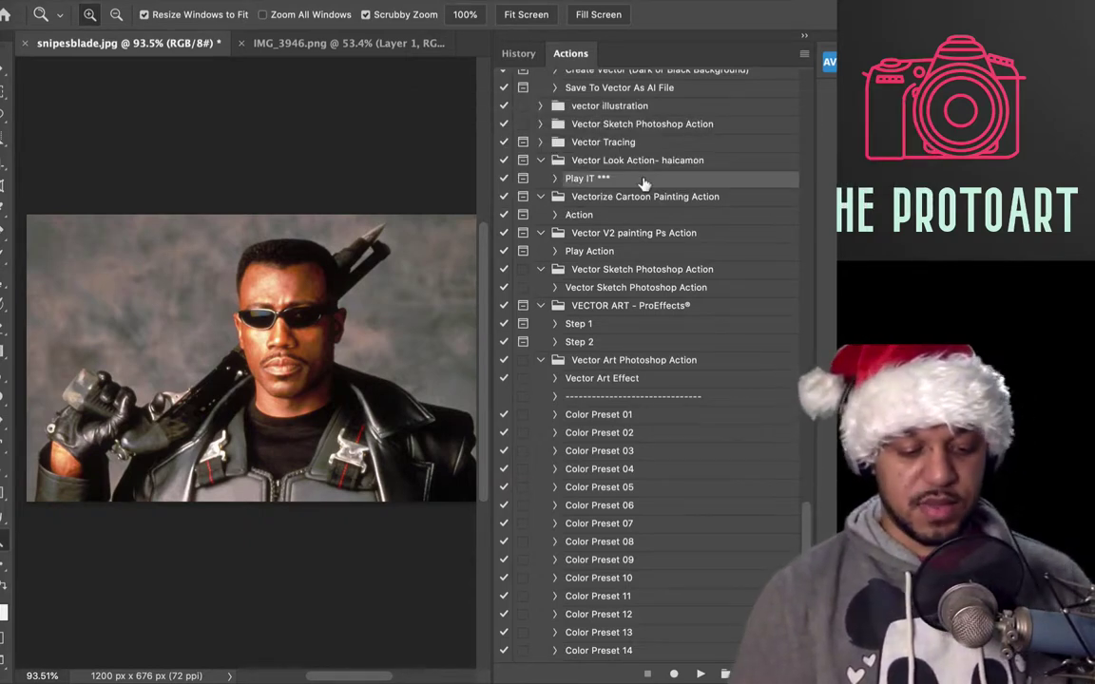
Try to run the "Play IT ***" action from the Vector Look Action- haicamon set and stop playback at its Select command.
left_click(699, 673)
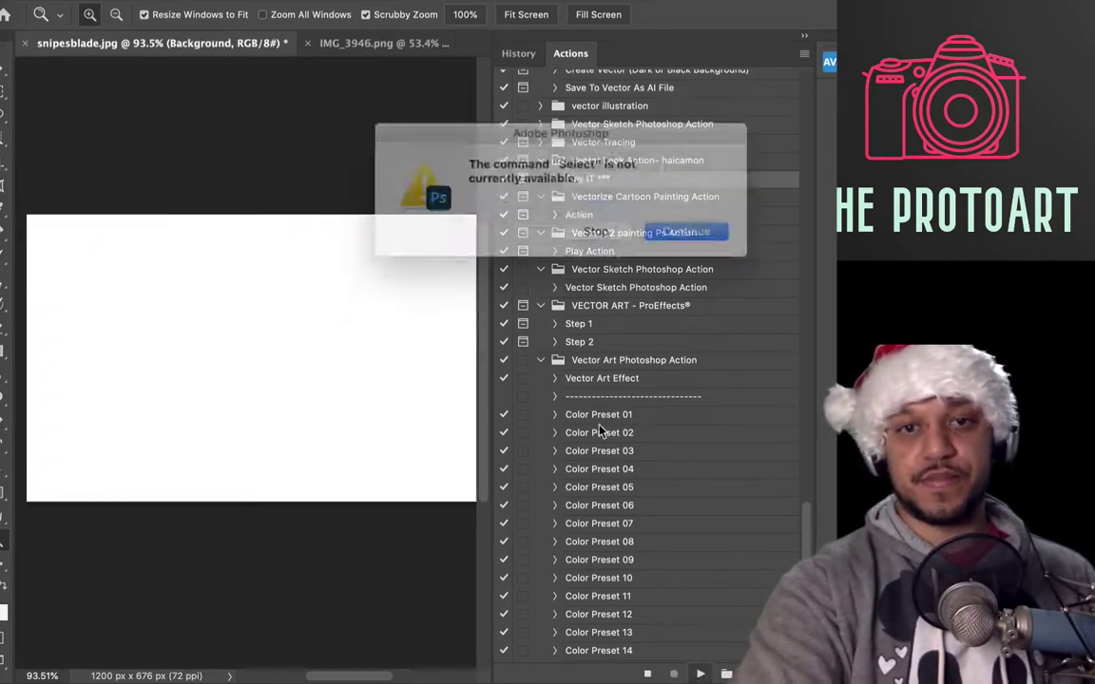
left_click(610, 234)
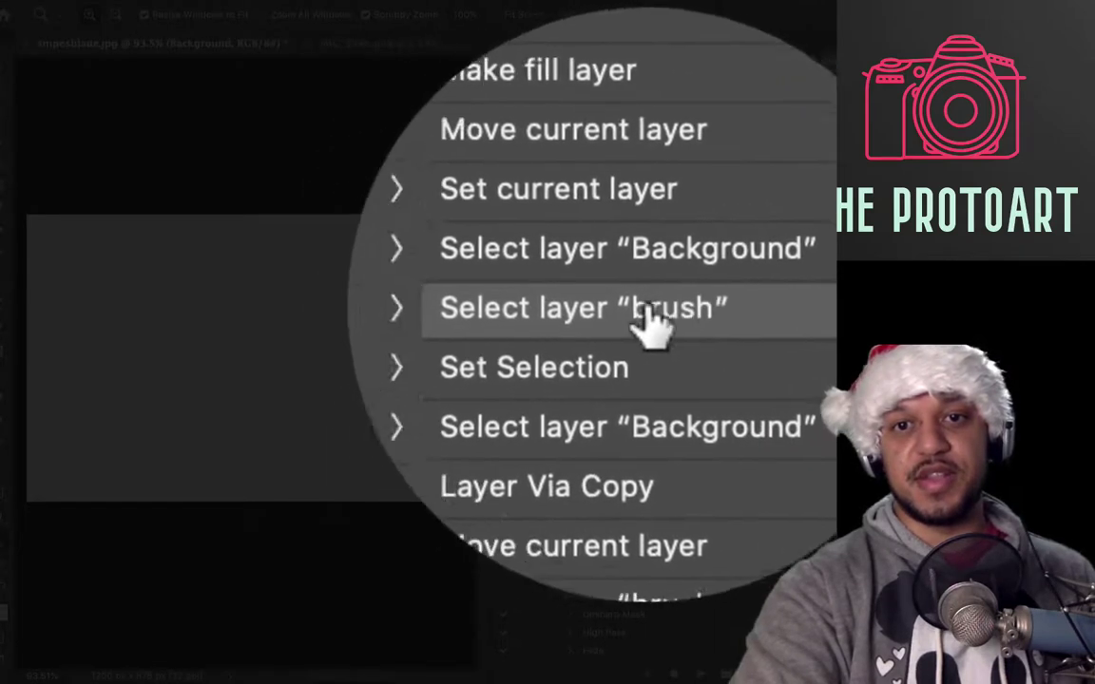
Undo the interrupted action run and paint over the man's head and shouldered gun with the Brush tool.
key("super+z")
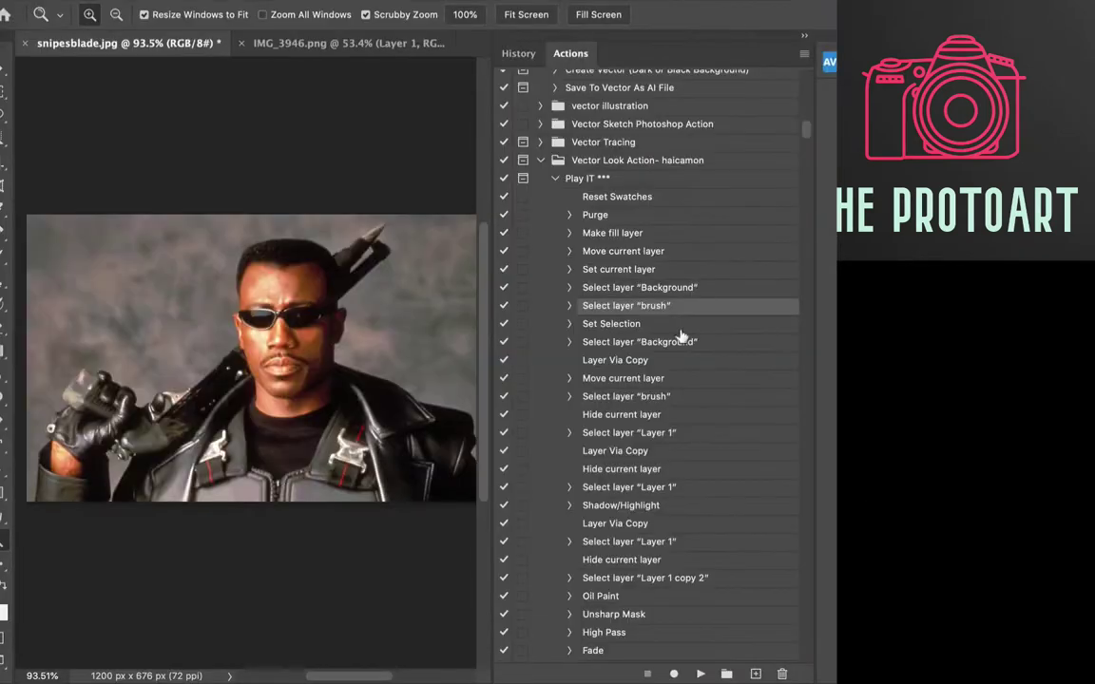
left_click(628, 178)
key("Return")
key("b")
left_click_drag(314, 247, 186, 402)
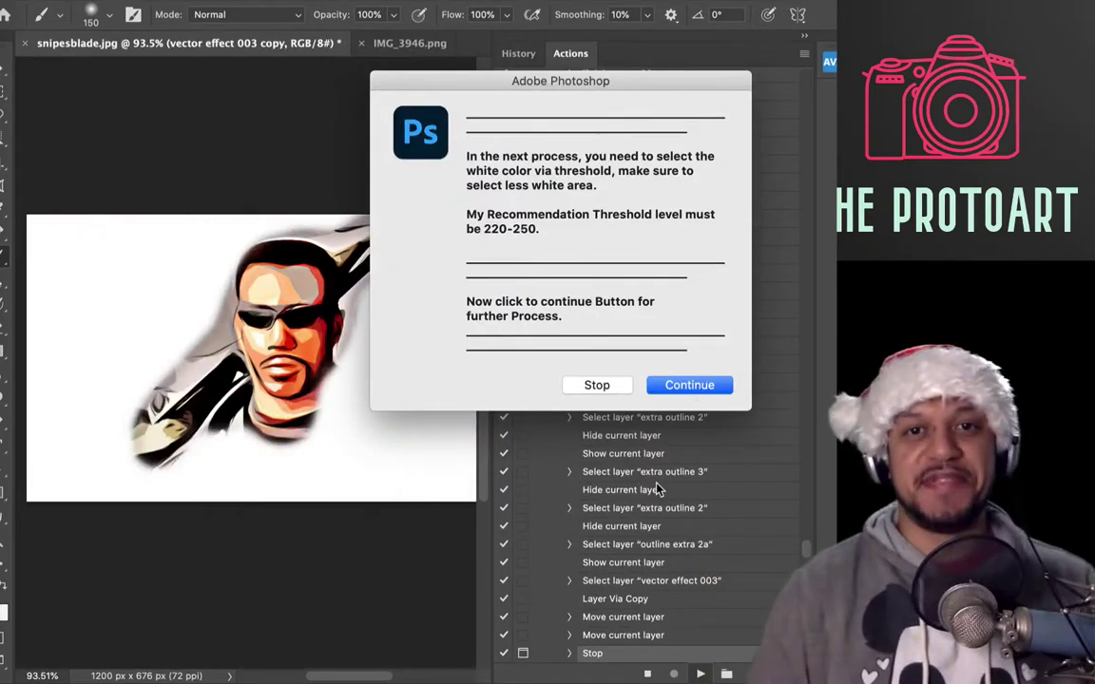
Complete the "Play IT ***" action with a threshold level of 244 and the optional background effect.
left_click(689, 385)
left_click_drag(678, 219, 785, 222)
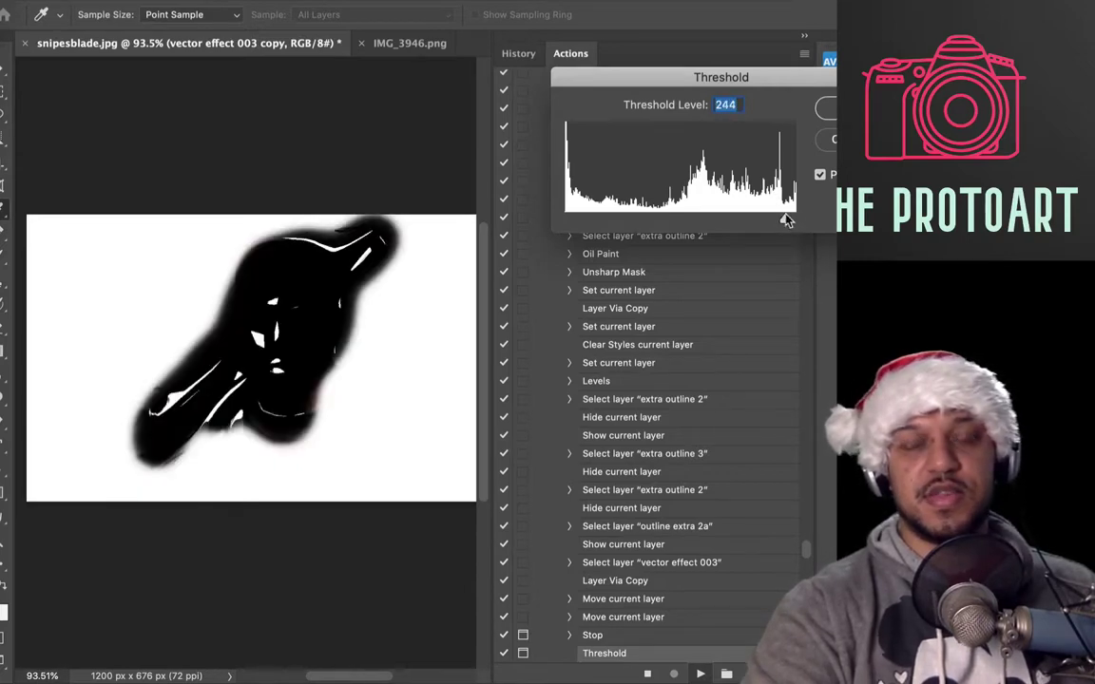
key("Return")
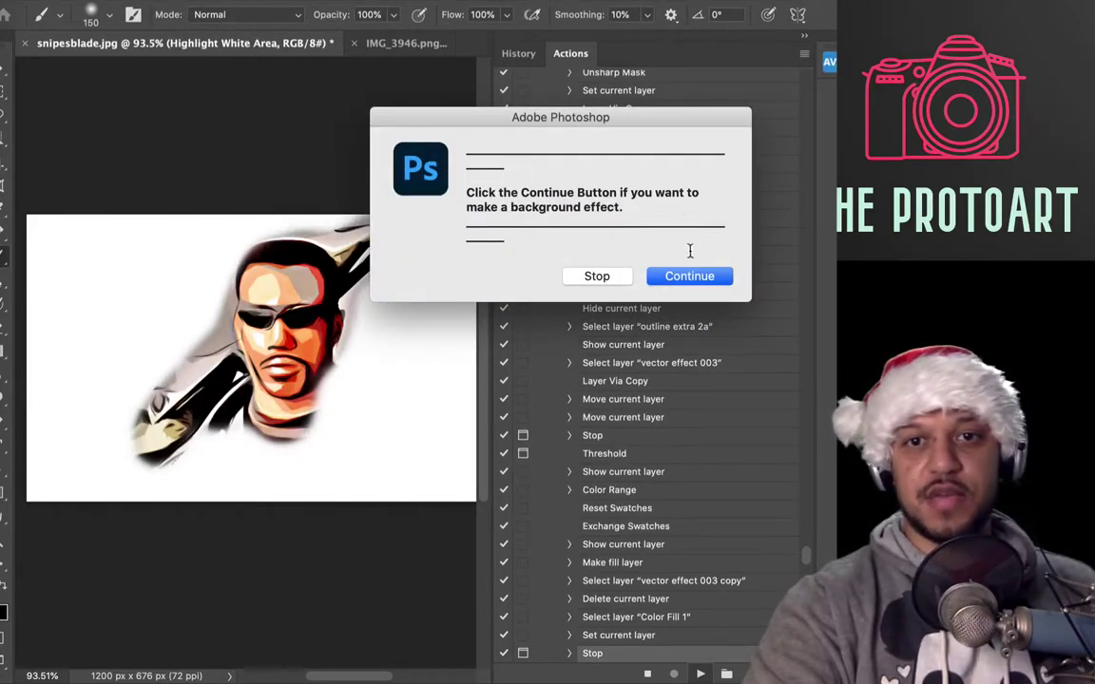
left_click(687, 275)
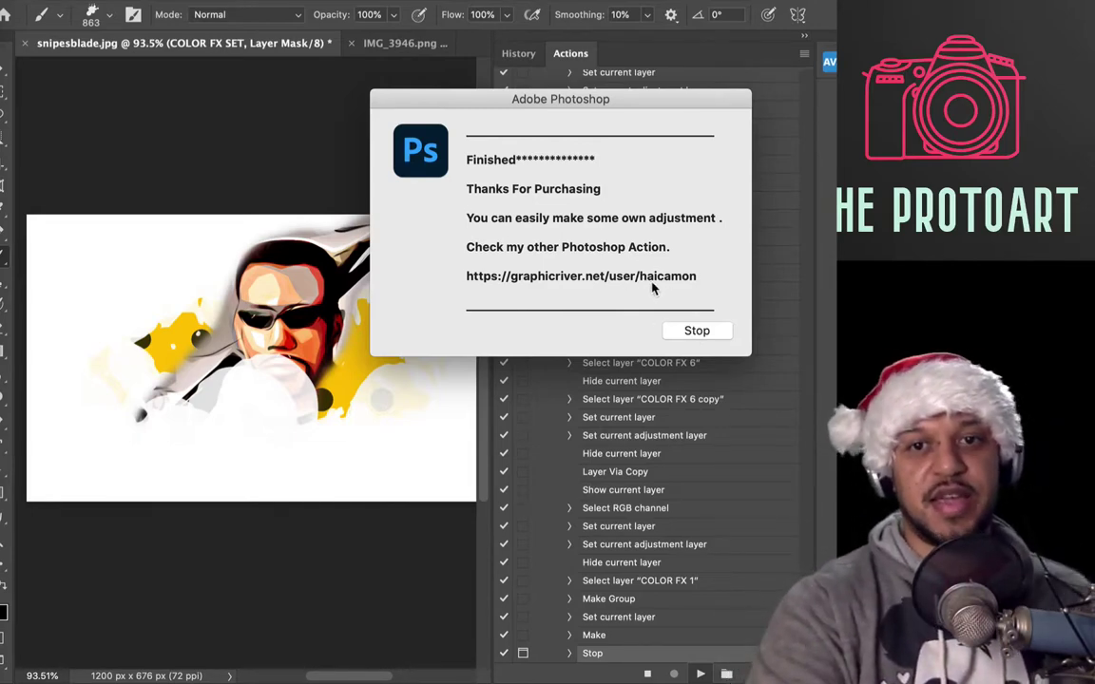
left_click(695, 331)
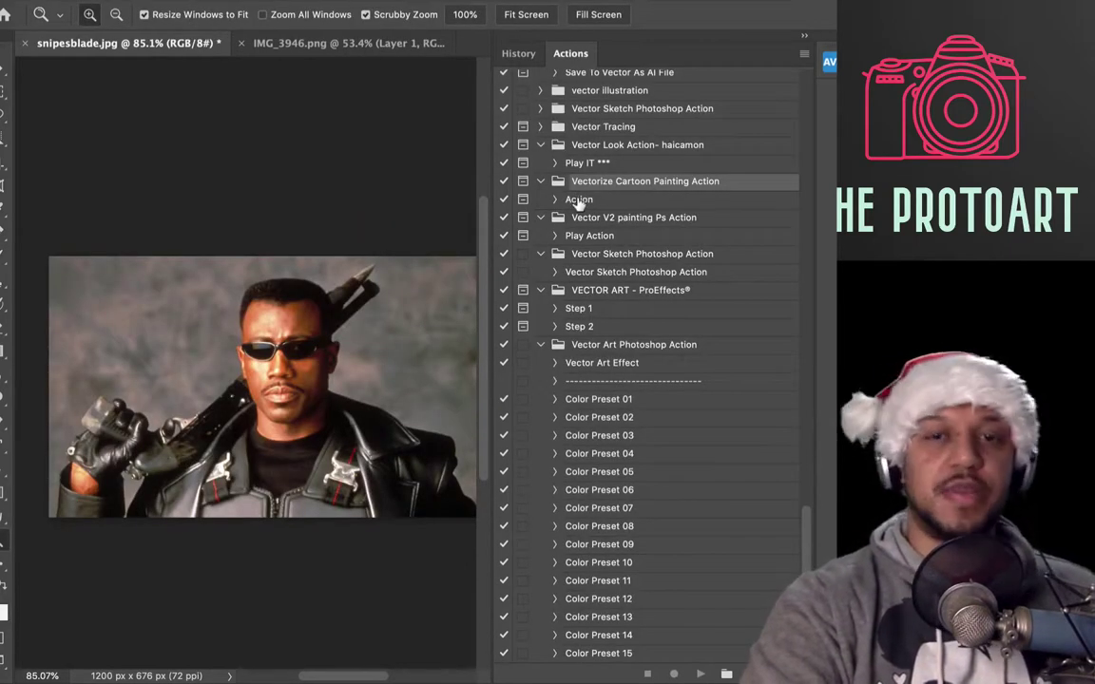
Run the action of the Vectorize Cartoon Painting Action set on snipesblade.jpg and inspect the stylized face up close.
left_click(555, 199)
left_click(703, 672)
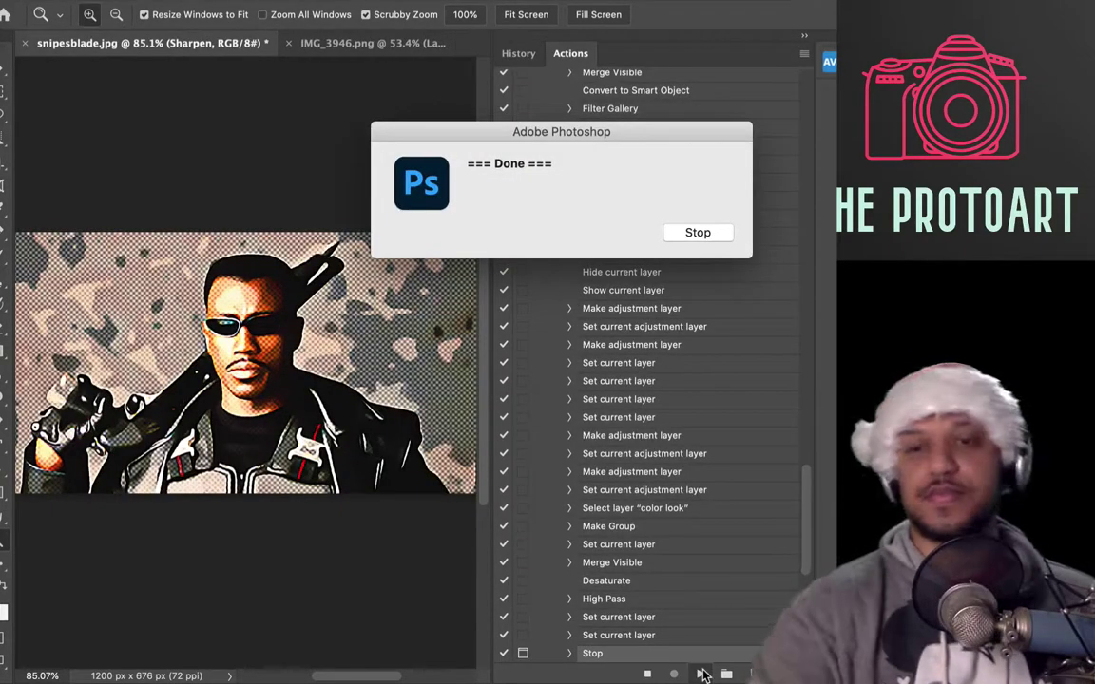
left_click(697, 233)
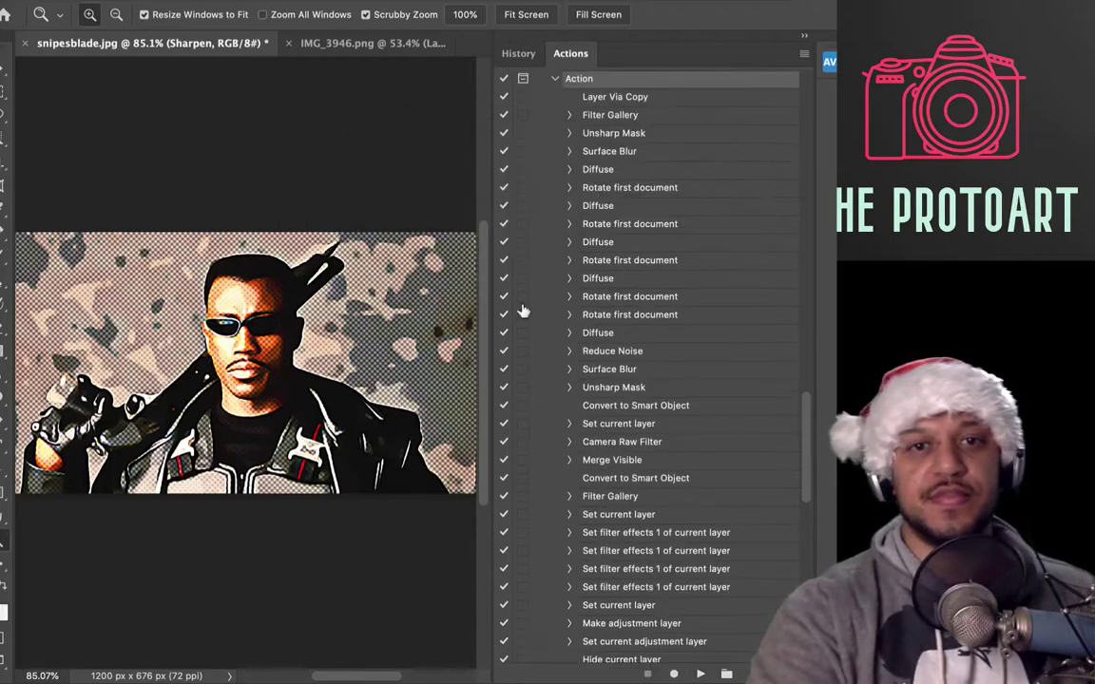
left_click_drag(255, 318, 314, 334)
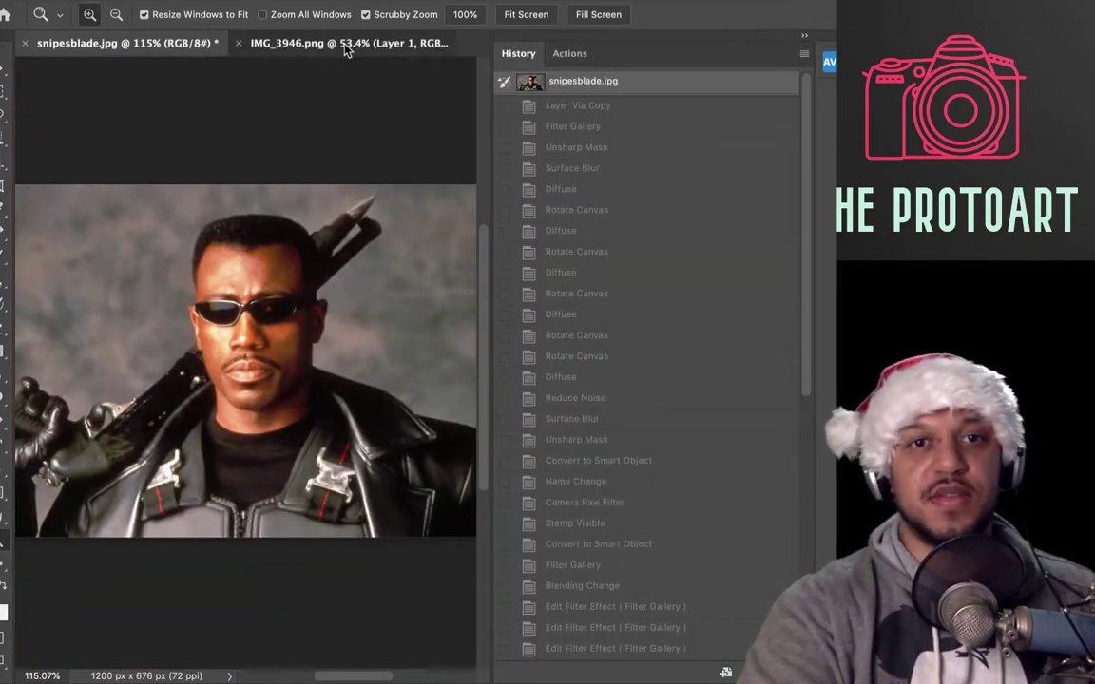
Examine the hand-made illustration in IMG_3946.png for comparison and return to snipesblade.jpg.
left_click(346, 52)
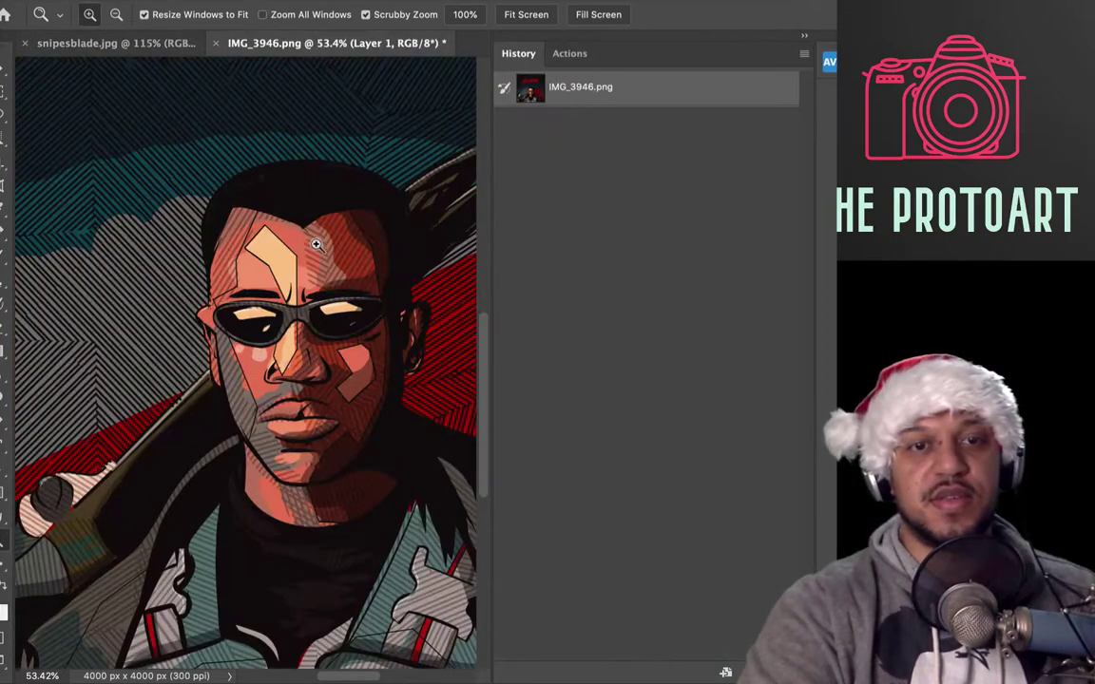
left_click_drag(330, 345, 346, 322)
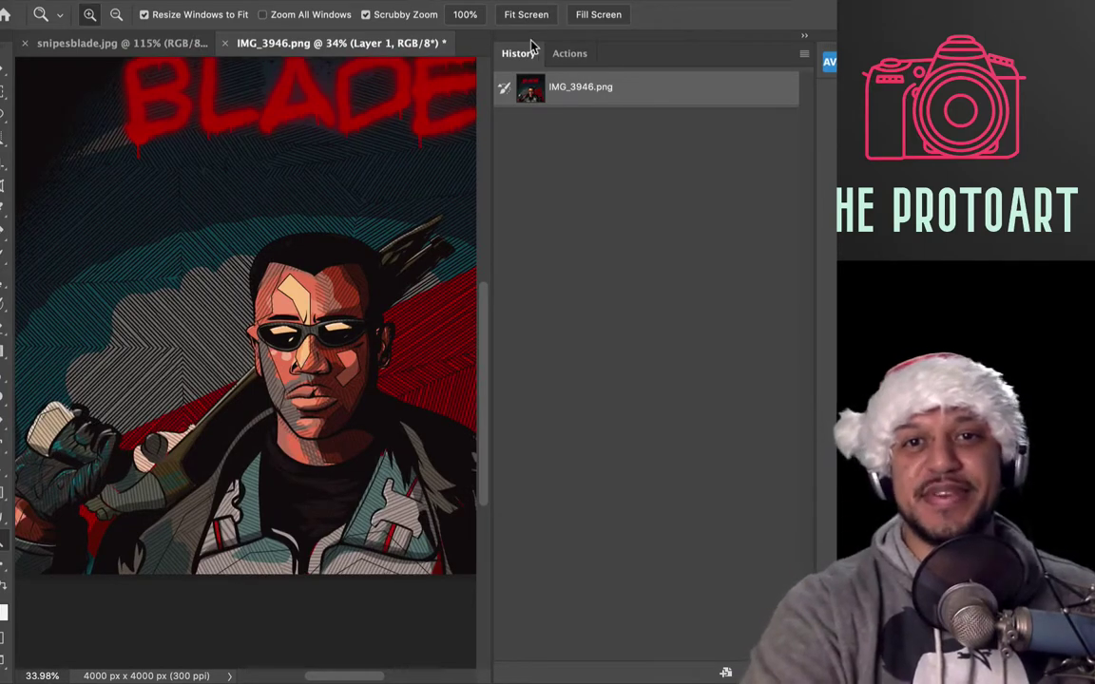
left_click(569, 53)
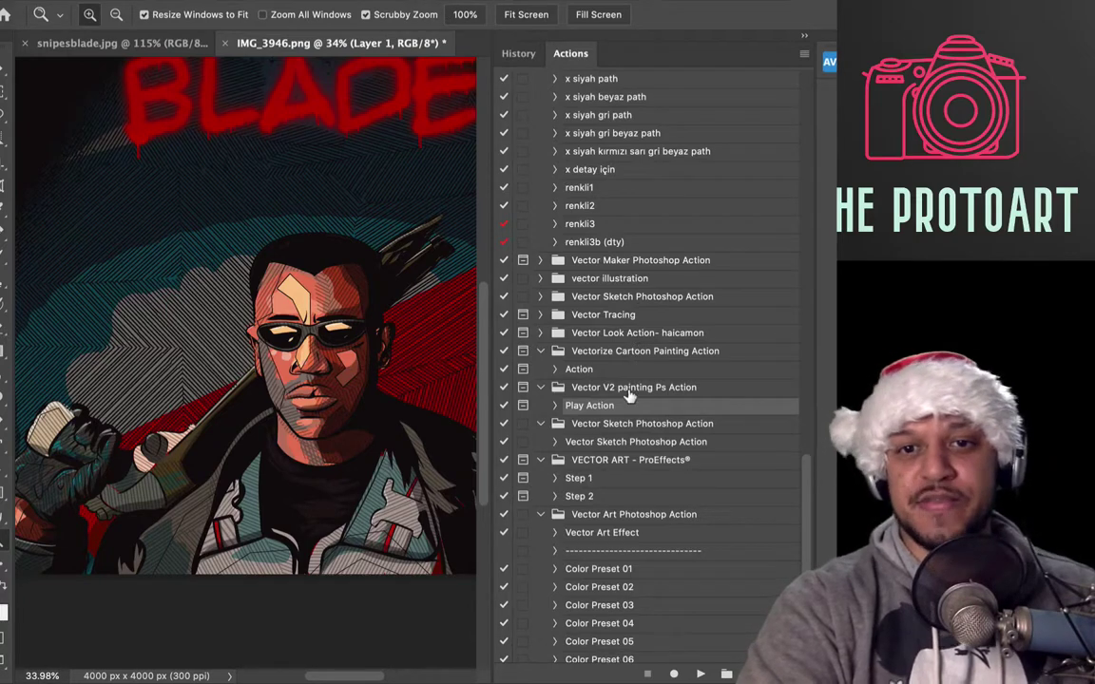
key("ctrl+Tab")
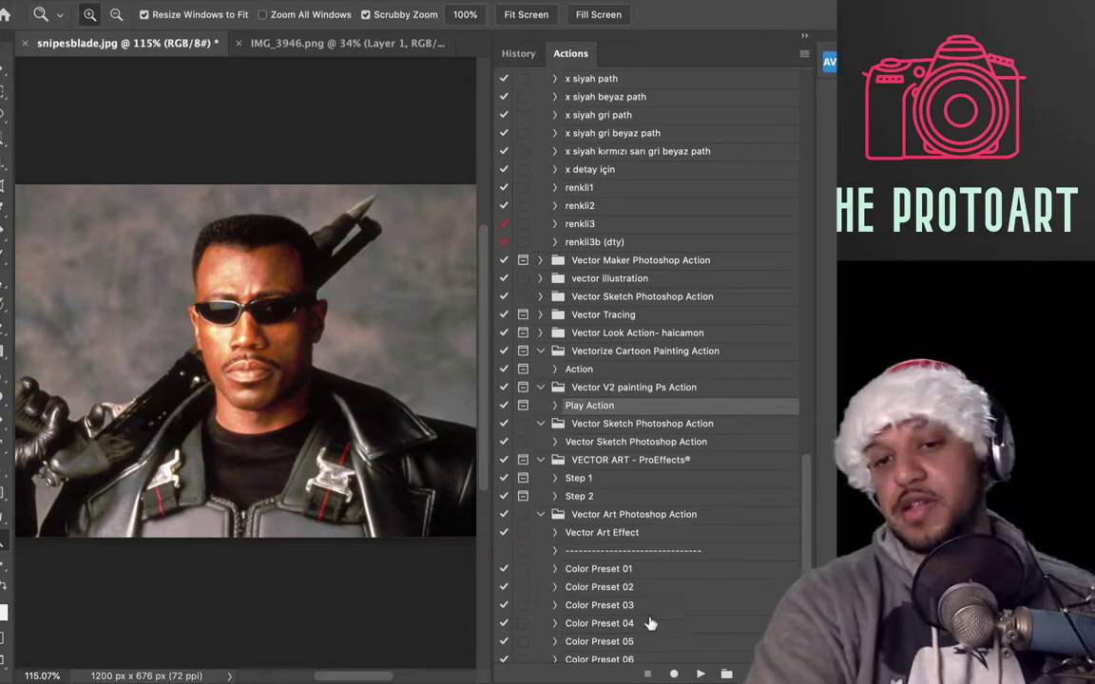
Run Play Action from the Vector V2 painting Ps Action set and restore snipesblade.jpg to its original state.
left_click(698, 674)
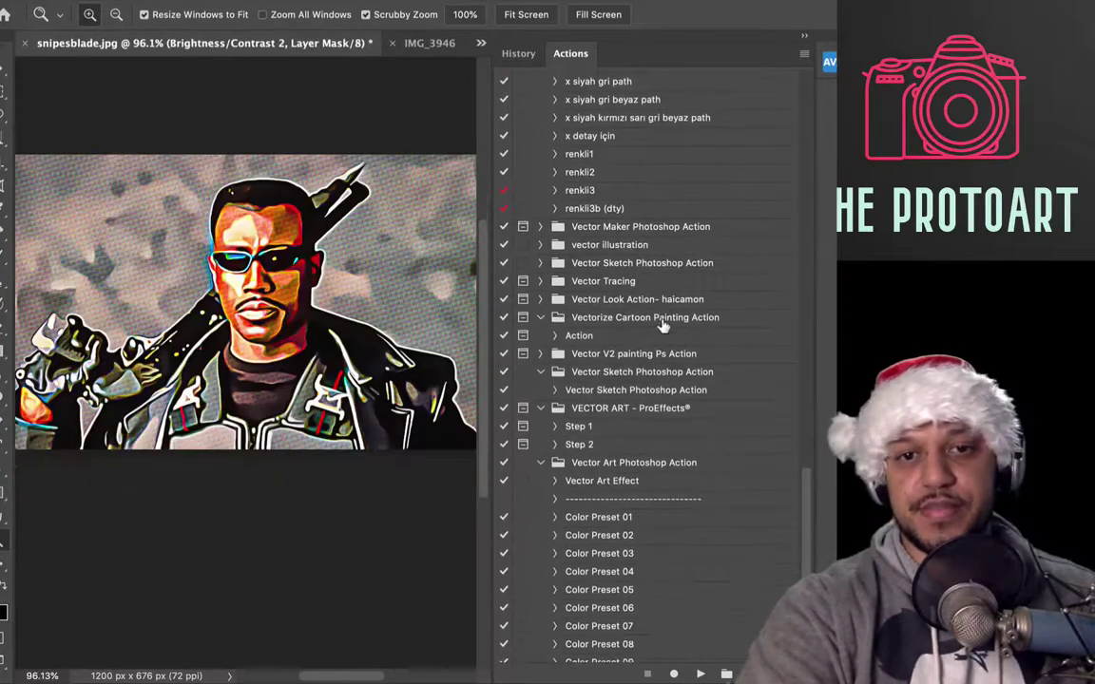
scroll(732, 323, "down", 3)
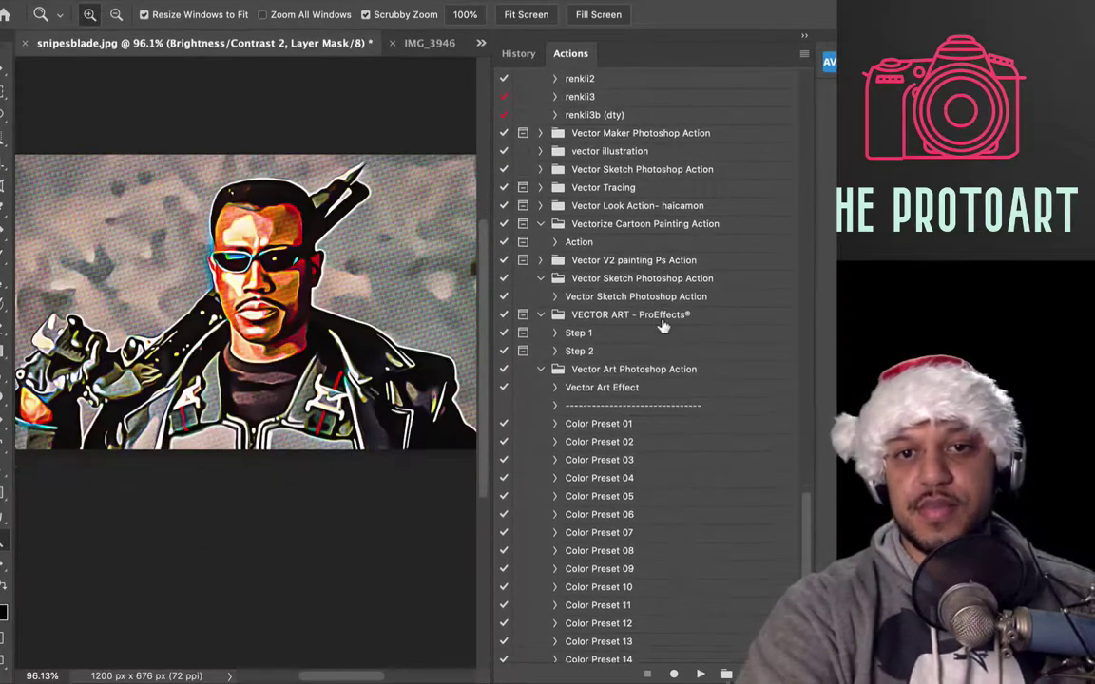
left_click(518, 54)
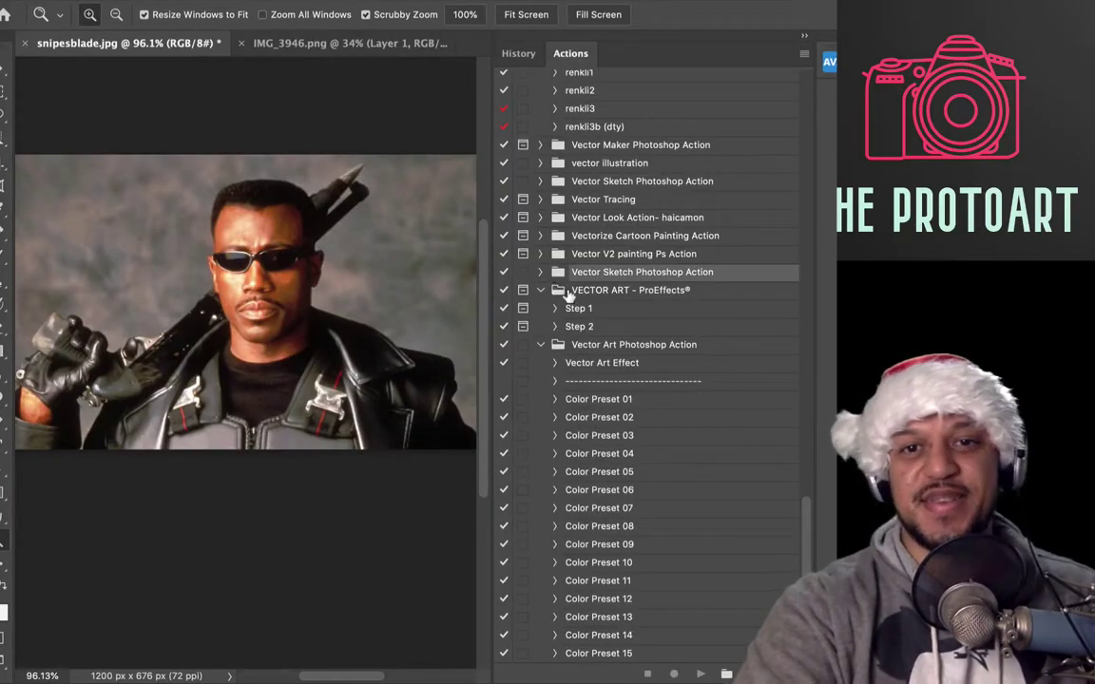
Run Step 1 of the VECTOR ART - ProEffects action set on the photo and dismiss its brush instructions.
left_click(589, 297)
left_click(577, 310)
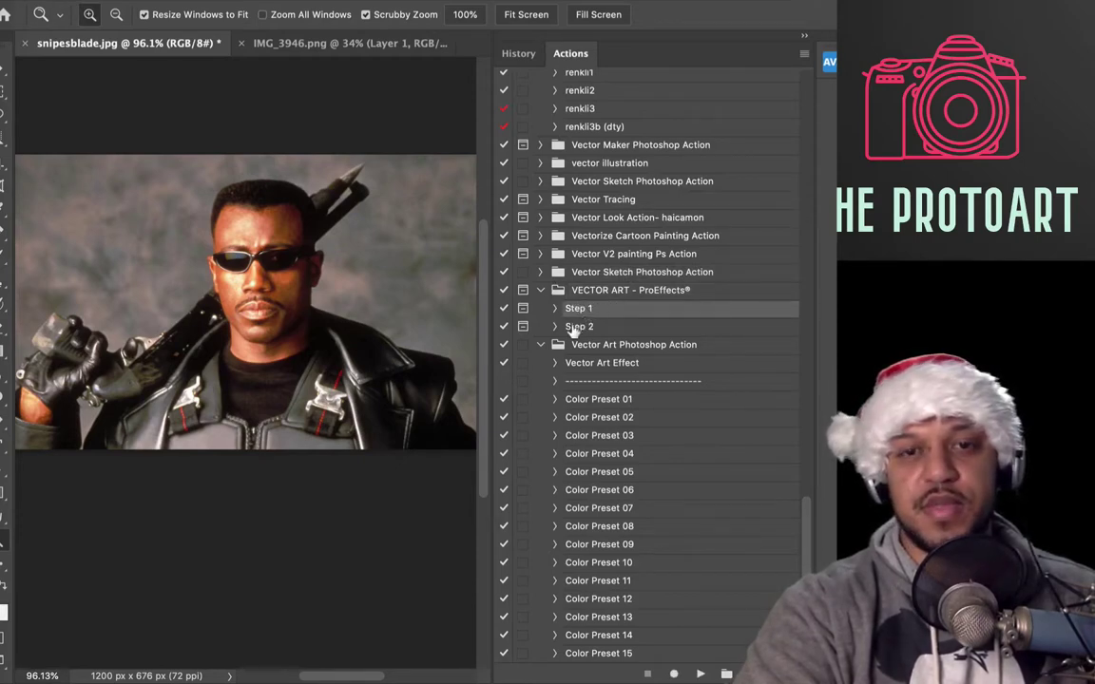
left_click(555, 309)
left_click(555, 309)
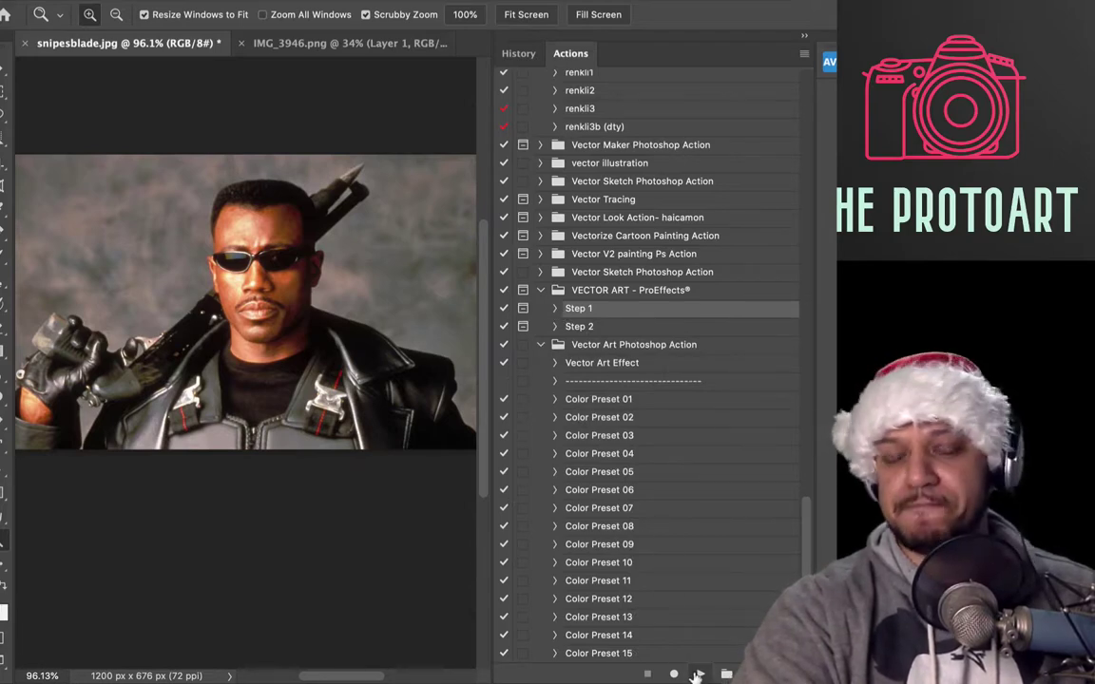
left_click(697, 674)
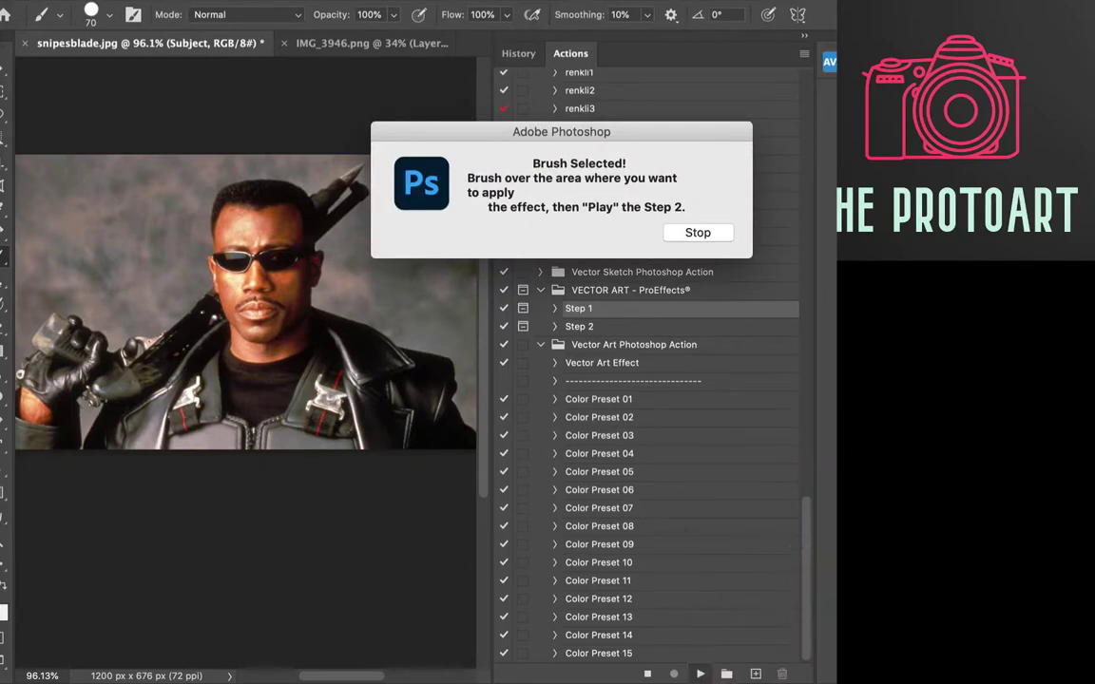
left_click(697, 232)
Brush over the man from his head to his gloved hand and run Step 2 of VECTOR ART - ProEffects.
mouse_move(276, 246)
left_mouse_down()
mouse_move(252, 299)
mouse_move(179, 348)
mouse_move(64, 340)
left_mouse_up()
left_click(586, 327)
left_click(701, 674)
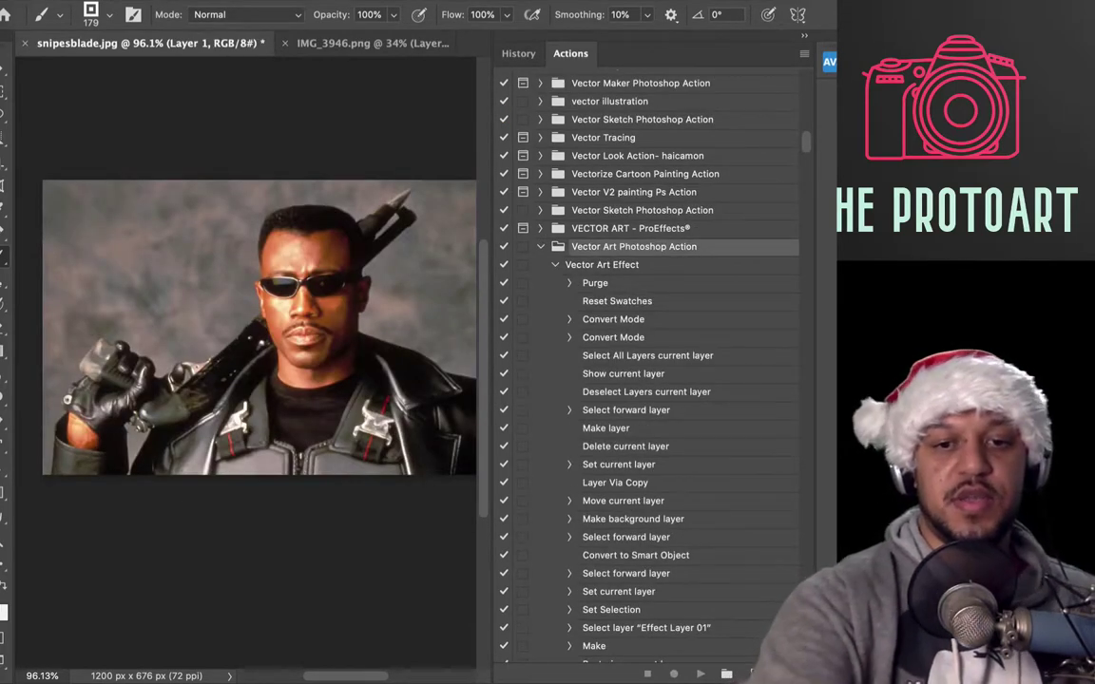
Cover the man in red with a solid round brush on a layer named brush and run the Vector Art Effect action.
left_click(91, 14)
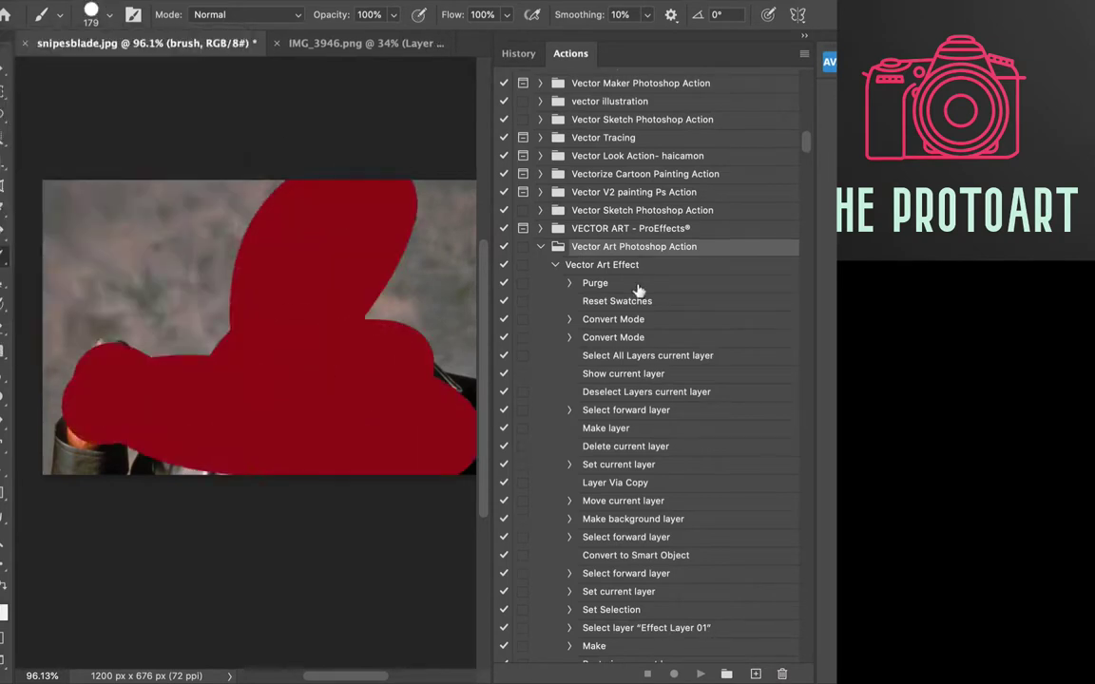
left_click(618, 265)
left_click(699, 673)
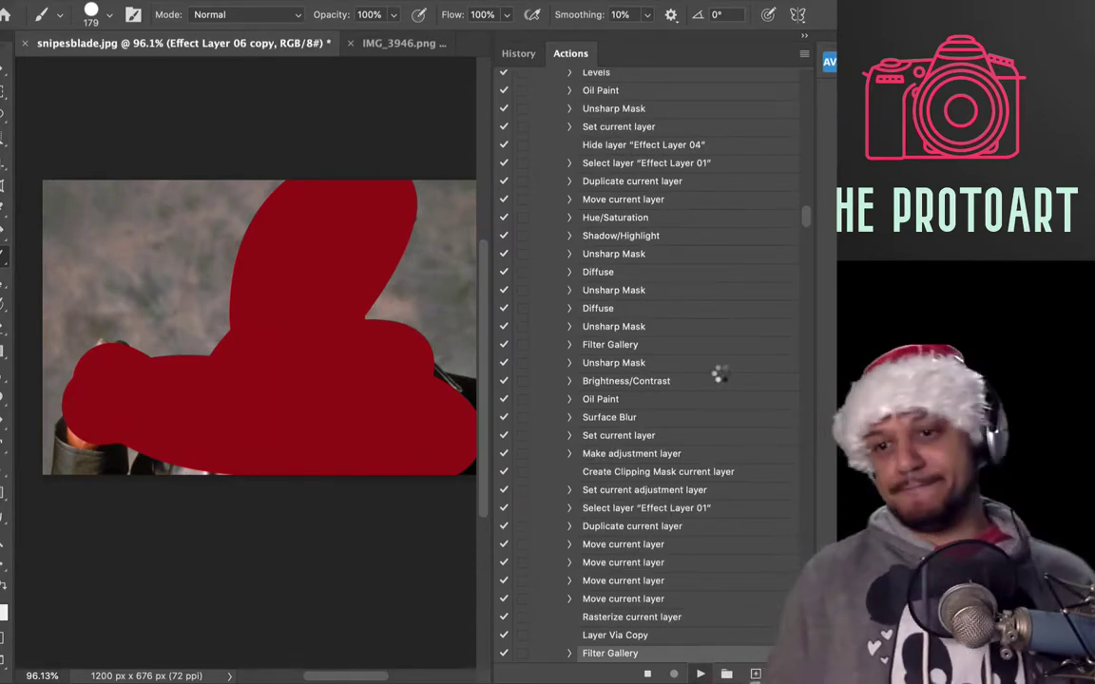
left_click(325, 360)
left_click(679, 230)
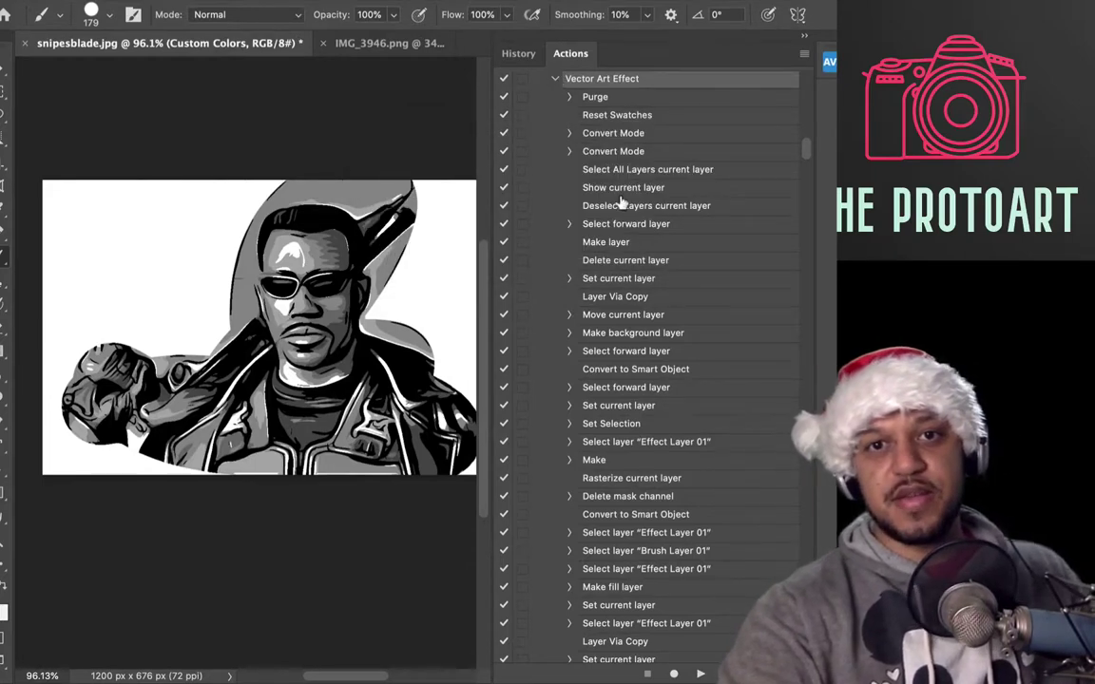
Apply the Color Preset 02 action to the vector portrait and inspect the recolored face and jacket up close.
left_click(556, 80)
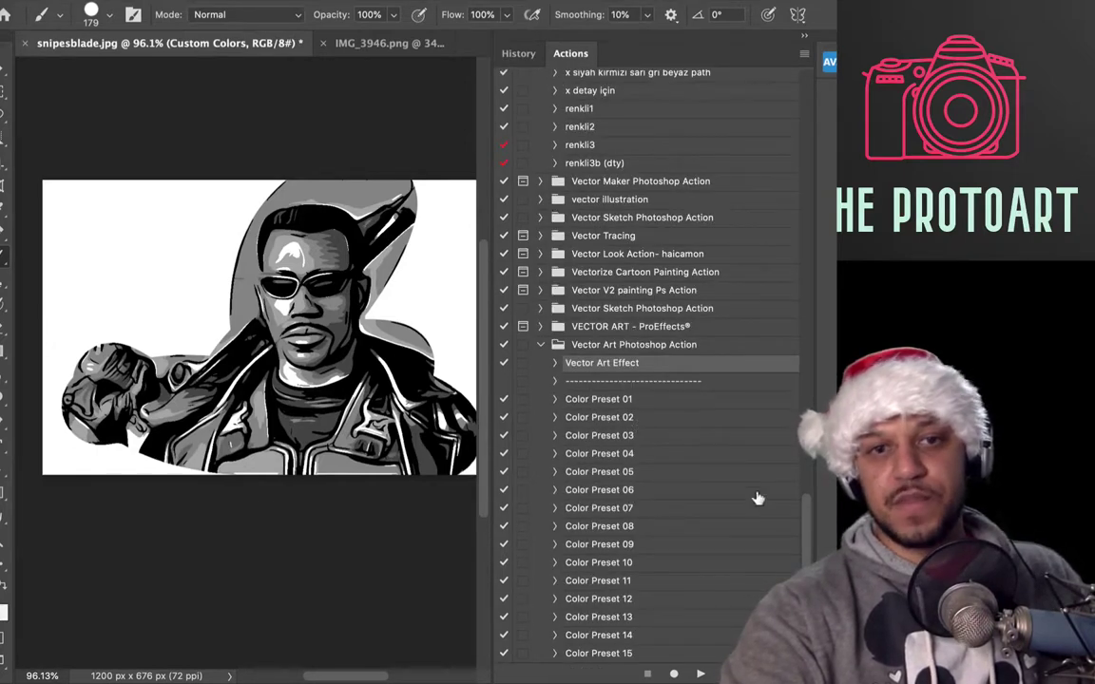
left_click(602, 491)
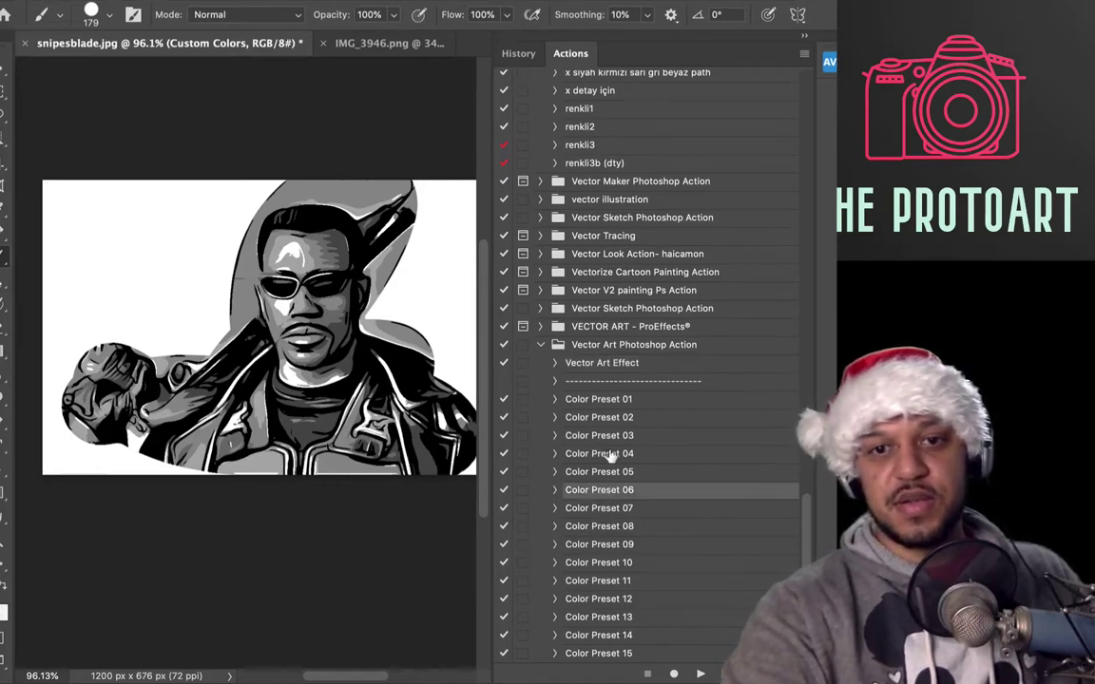
left_click(699, 675)
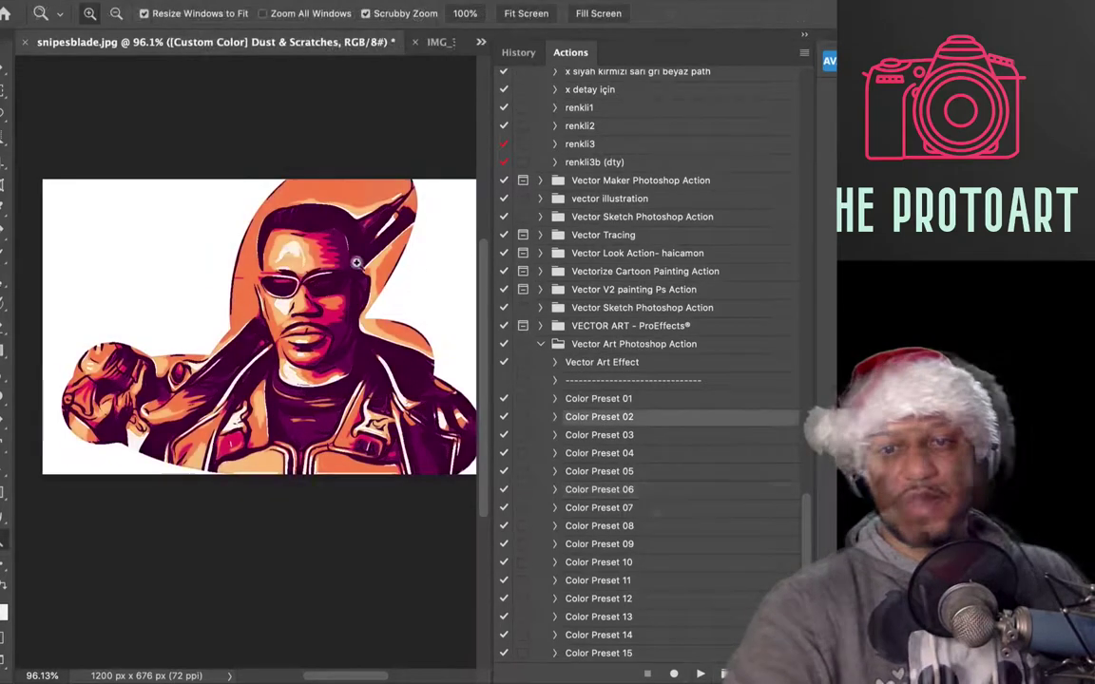
left_click_drag(328, 272, 432, 255)
mouse_move(344, 326)
left_mouse_down()
mouse_move(362, 323)
mouse_move(350, 322)
left_mouse_up()
left_click_drag(324, 235, 263, 426)
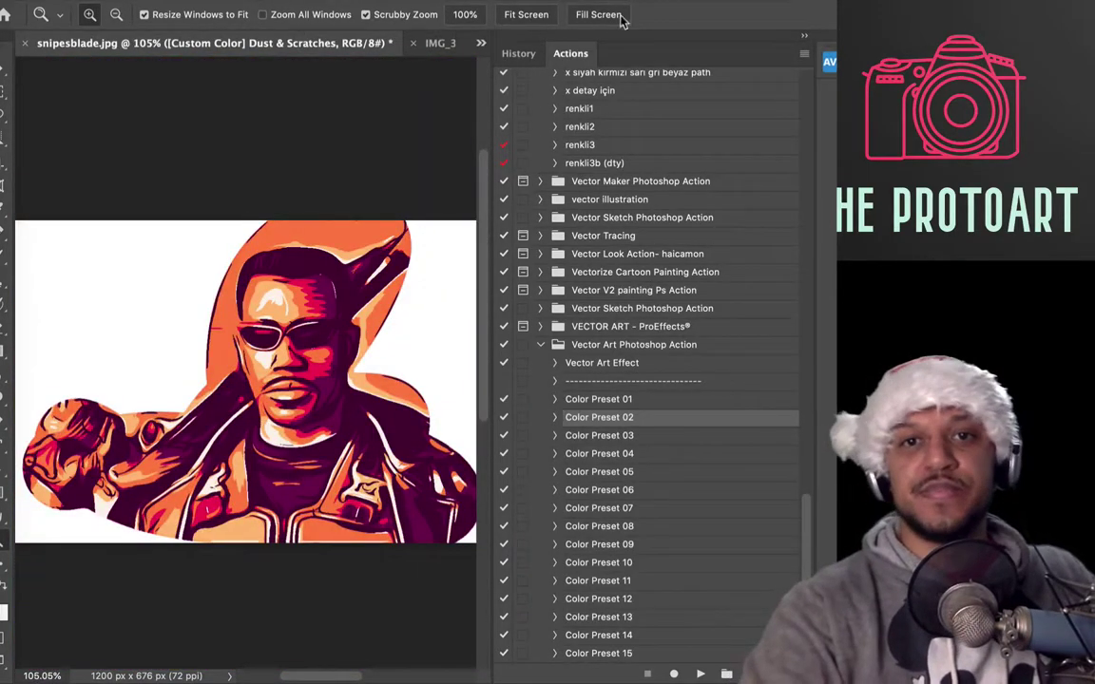
Restore snipesblade.jpg to its original state and convert the full image to vector style with Avatar - Vector Converter.
left_click(519, 52)
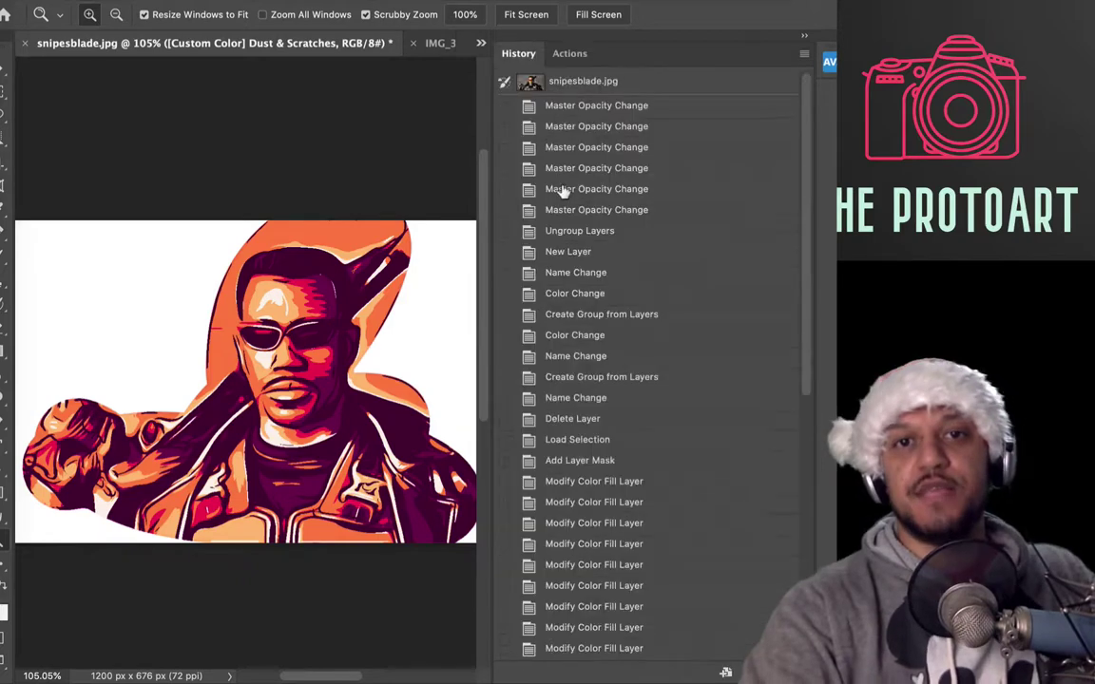
left_click(580, 82)
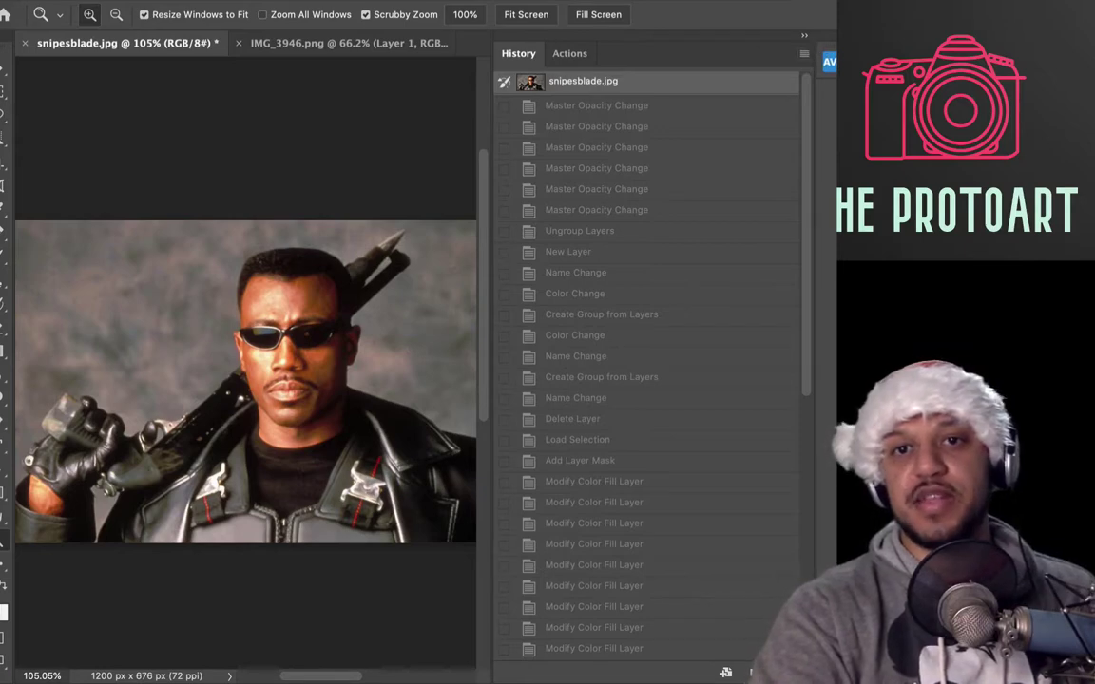
left_click(829, 62)
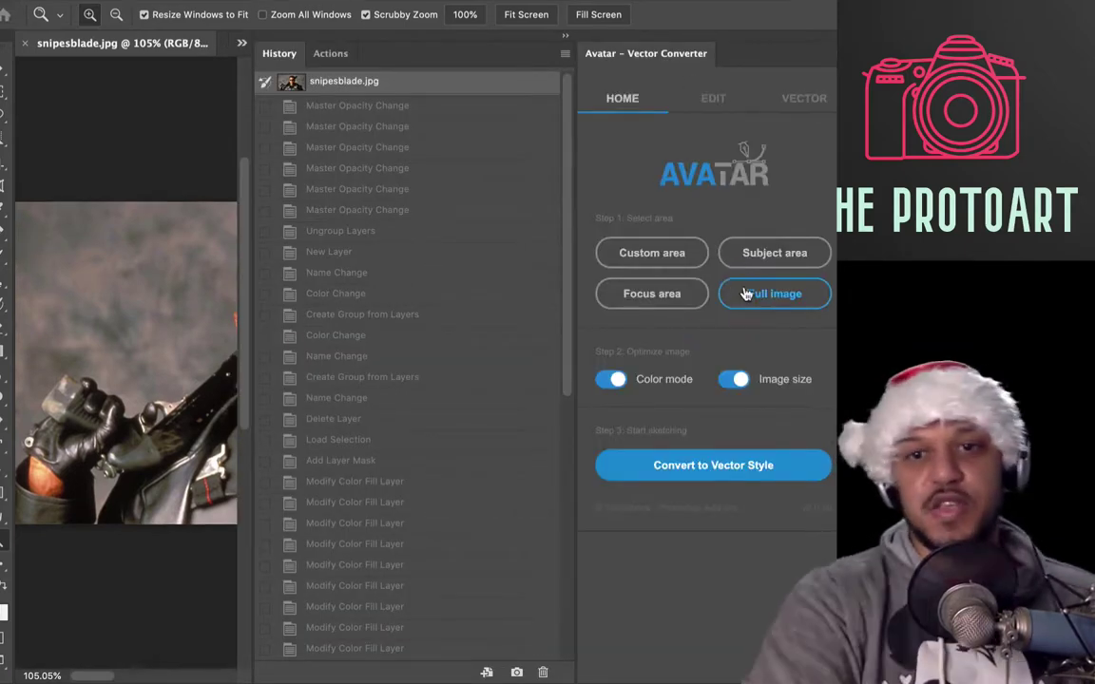
left_click(748, 294)
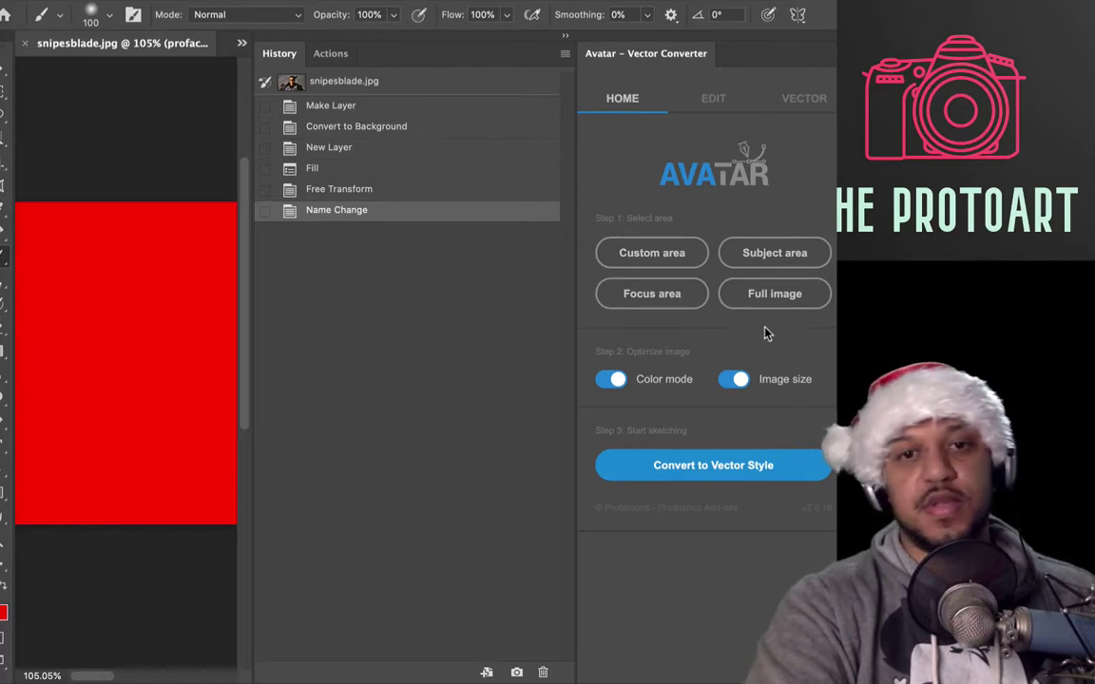
left_click(684, 476)
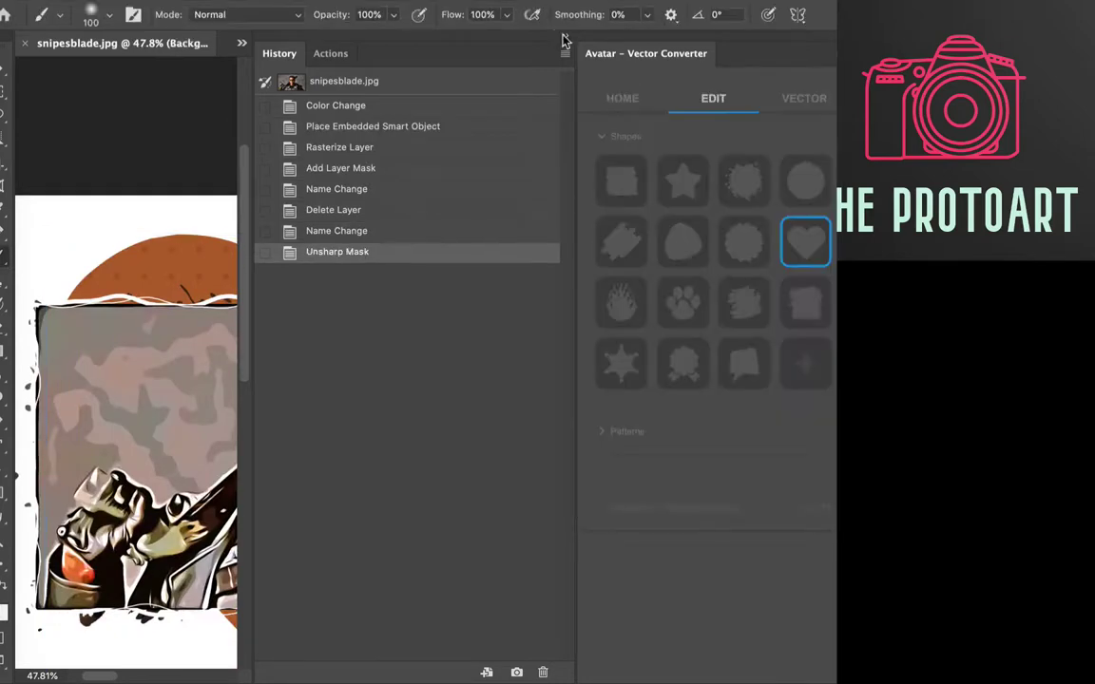
Compare the whole converted portrait with the hand-made illustration in IMG_3946.png.
left_click(565, 38)
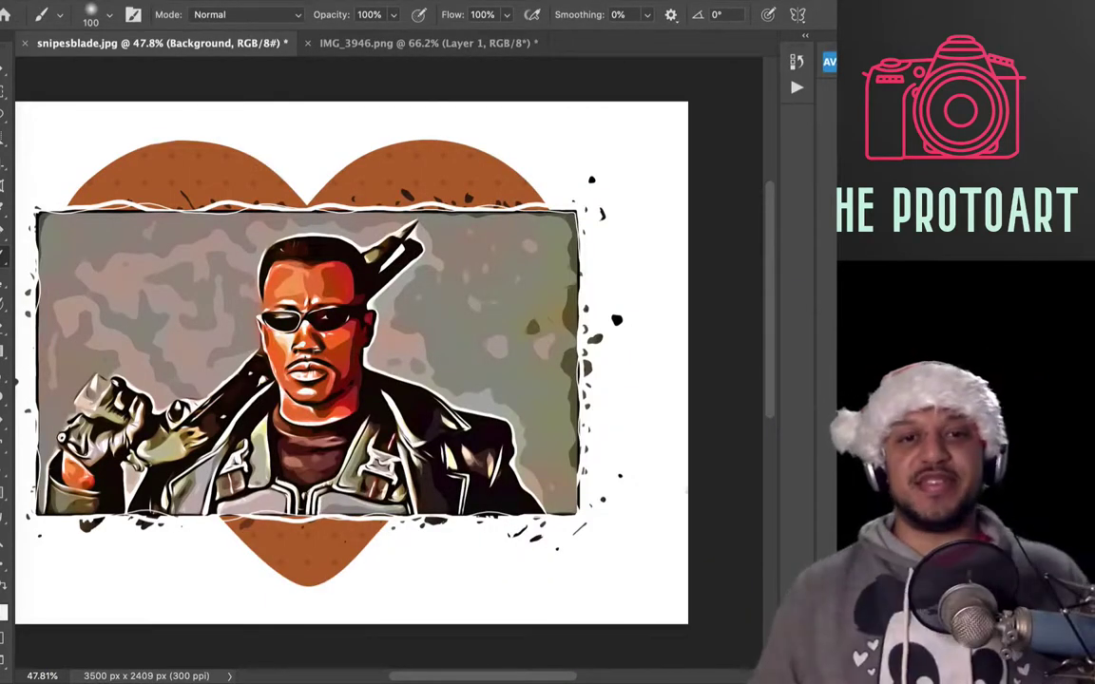
left_click(357, 43)
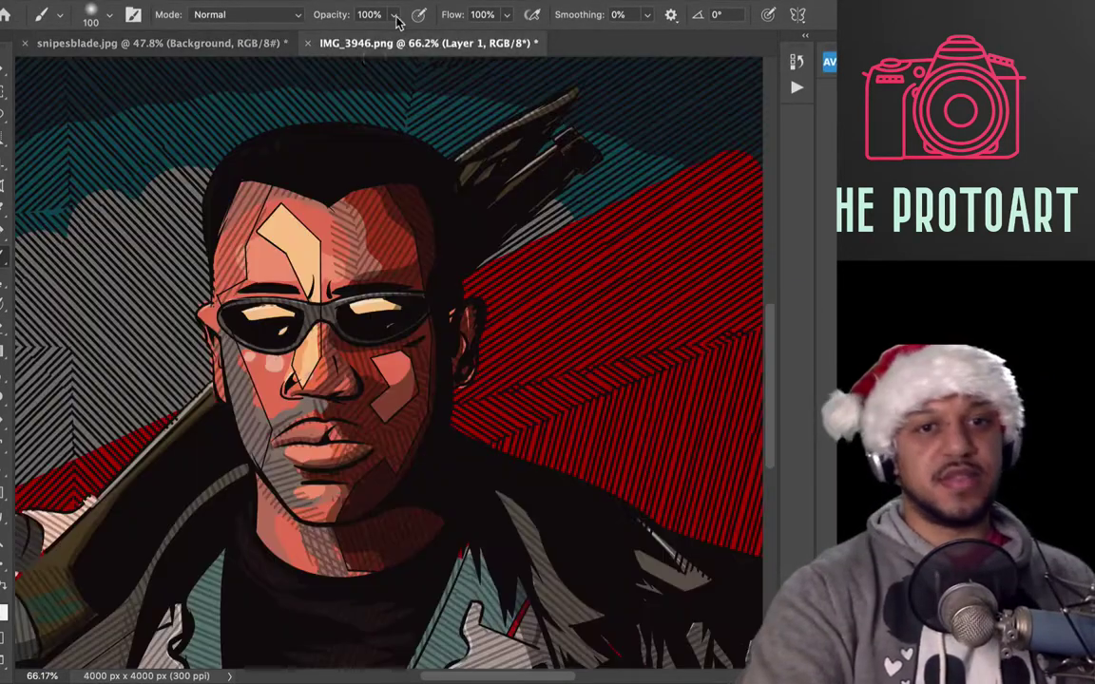
key("z")
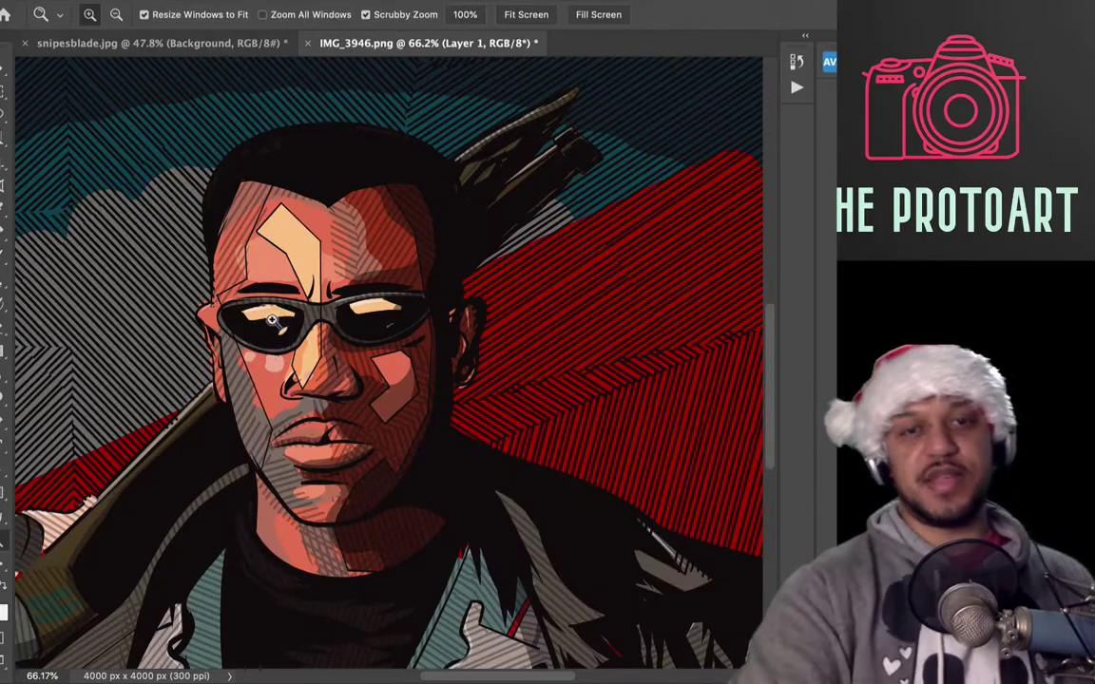
Examine the whole IMG_3946.png illustration and the hatching on its face and jacket up close, and return to snipesblade.jpg.
left_click_drag(276, 322, 213, 323)
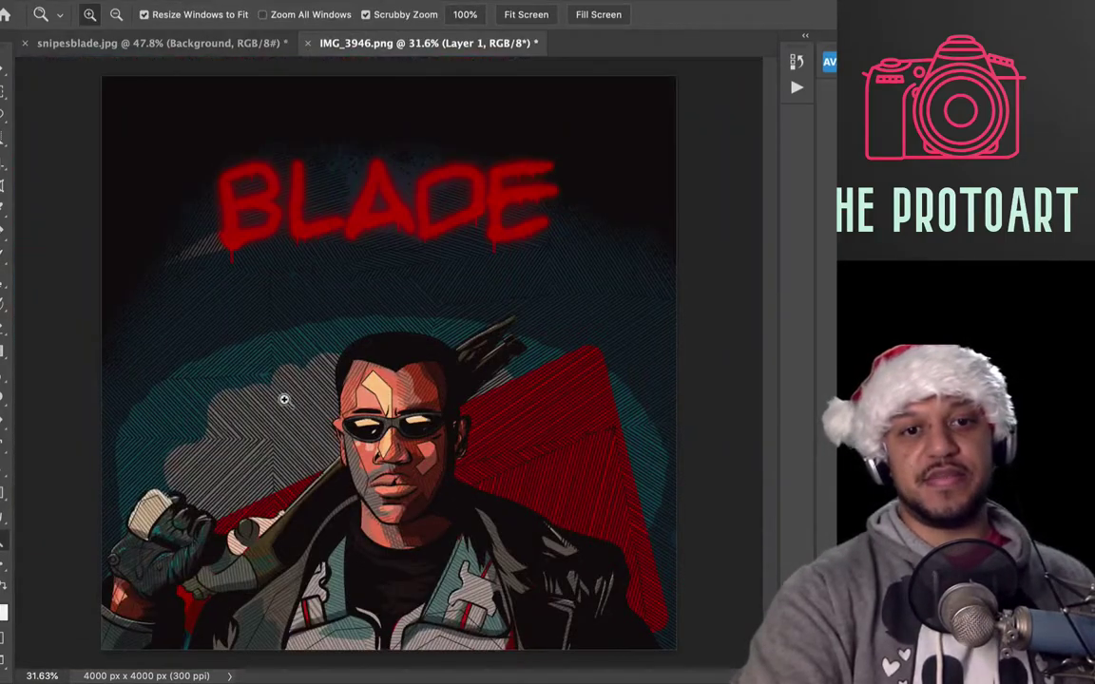
scroll(361, 489, "up", 3)
scroll(361, 489, "down", 5)
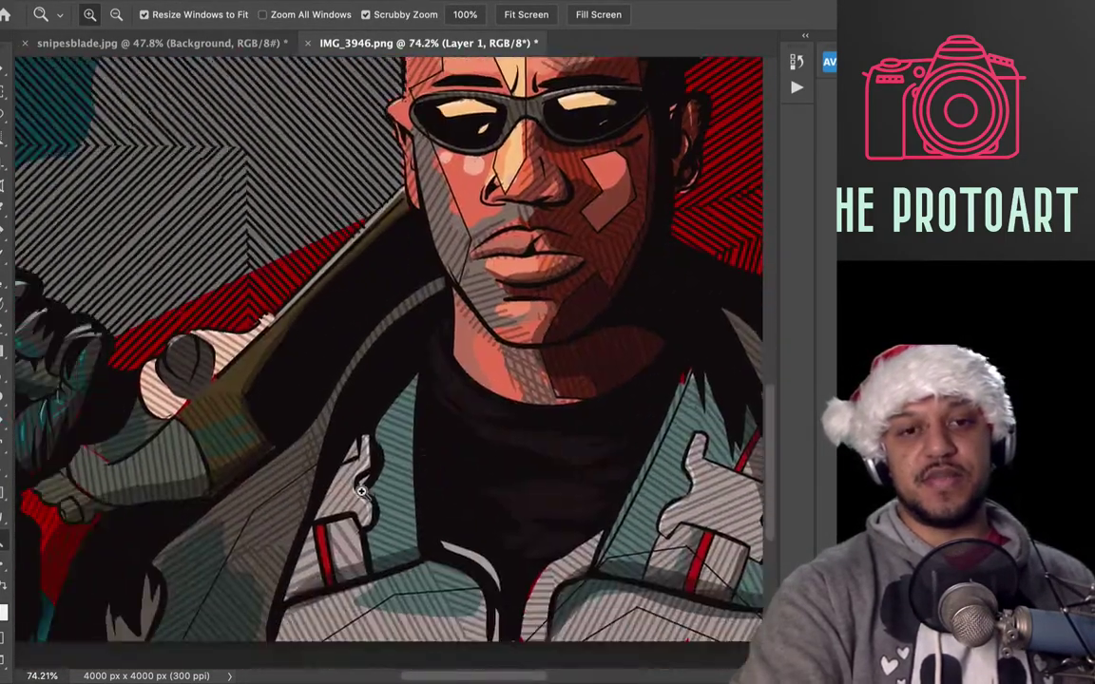
scroll(361, 491, "up", 3)
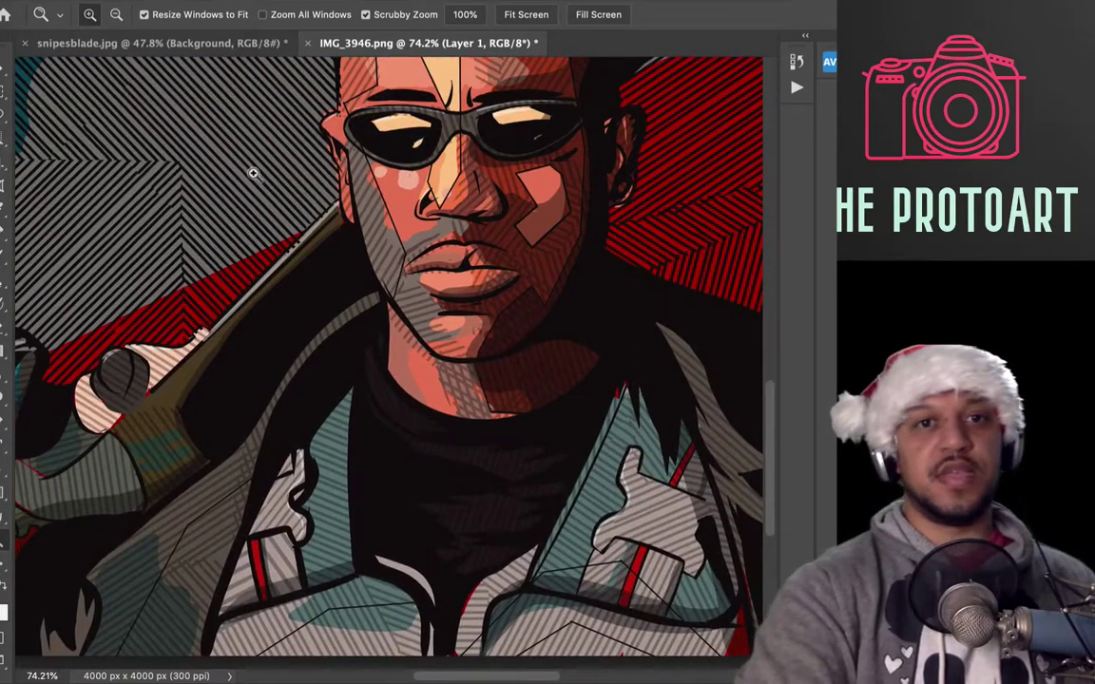
scroll(253, 173, "up", 2)
left_click(191, 42)
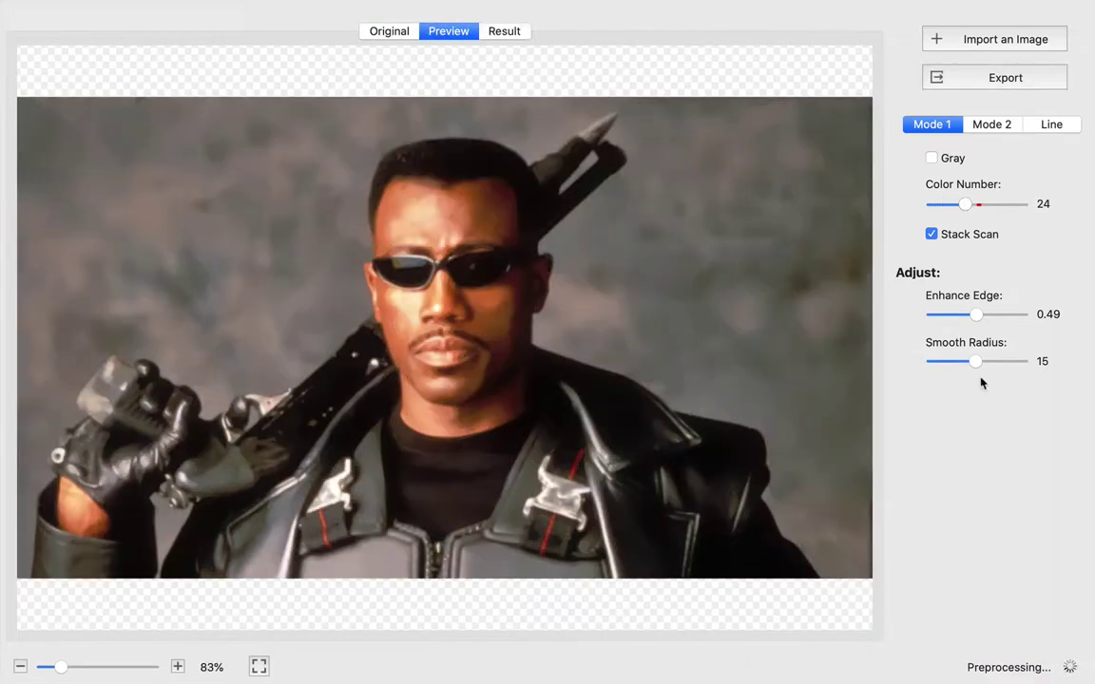
Vectorize the portrait in Mode 2 with Enhance Edge 0.85, Smooth Radius 25, and higher Remove Small Regions and Color Number values.
left_click_drag(979, 315, 1014, 320)
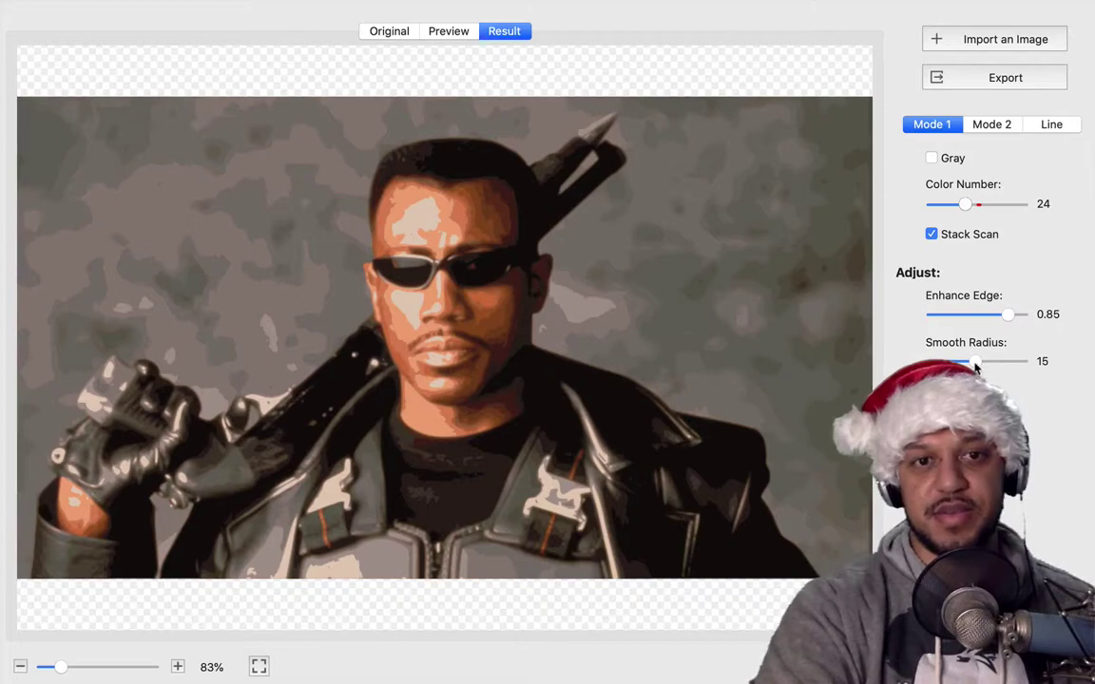
left_click_drag(975, 361, 1008, 362)
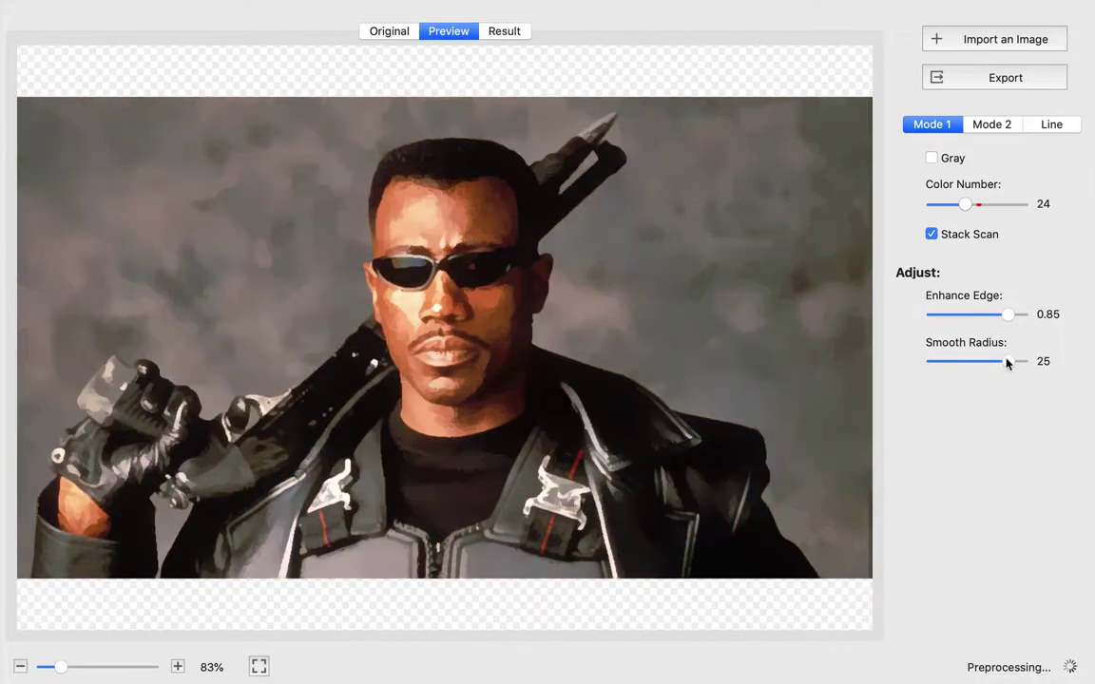
left_click(990, 124)
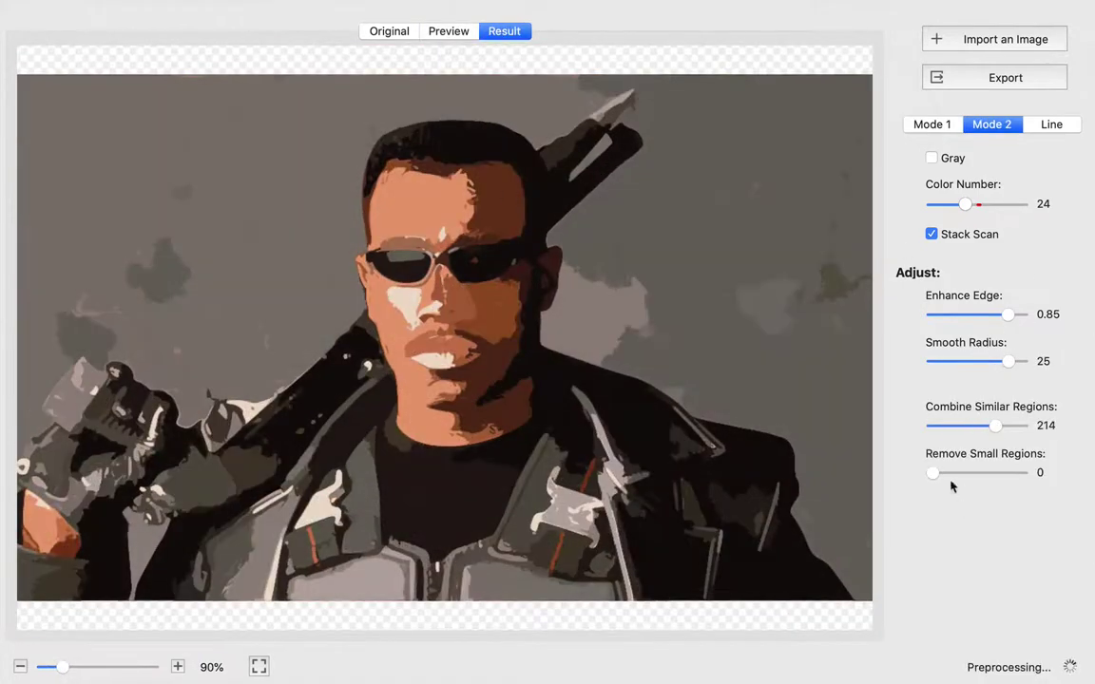
left_click_drag(934, 474, 1003, 474)
left_click_drag(966, 204, 1001, 215)
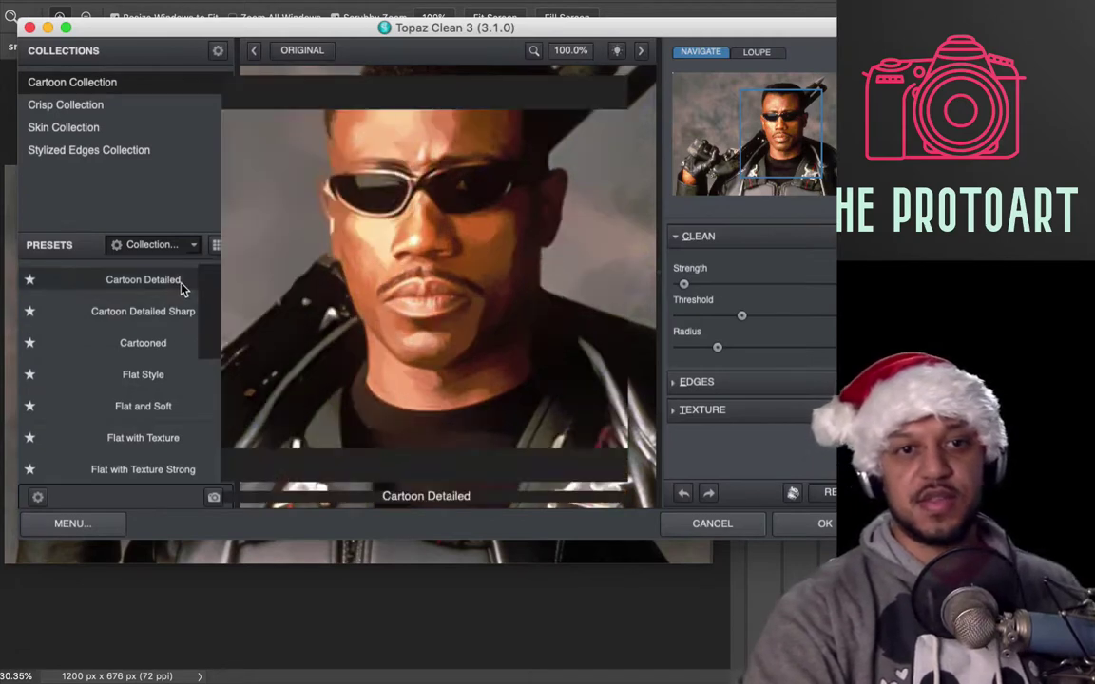
In Topaz Clean 3, try the Cartoon Detailed and Flat Style presets on the portrait at 50% zoom.
left_click(177, 282)
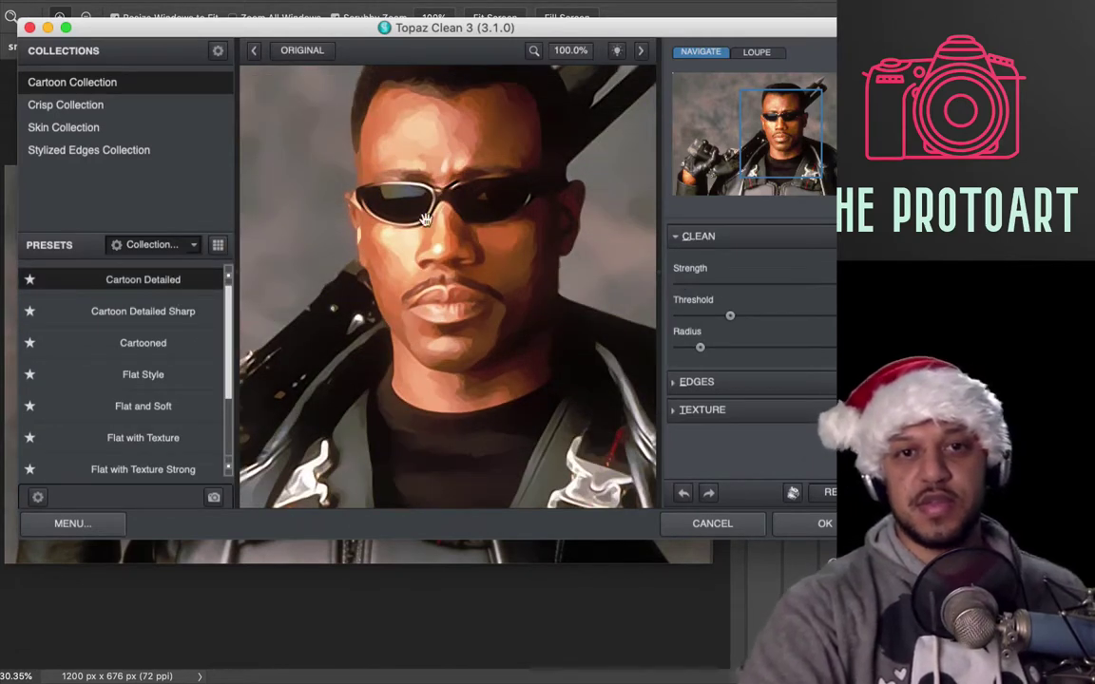
left_click(570, 51)
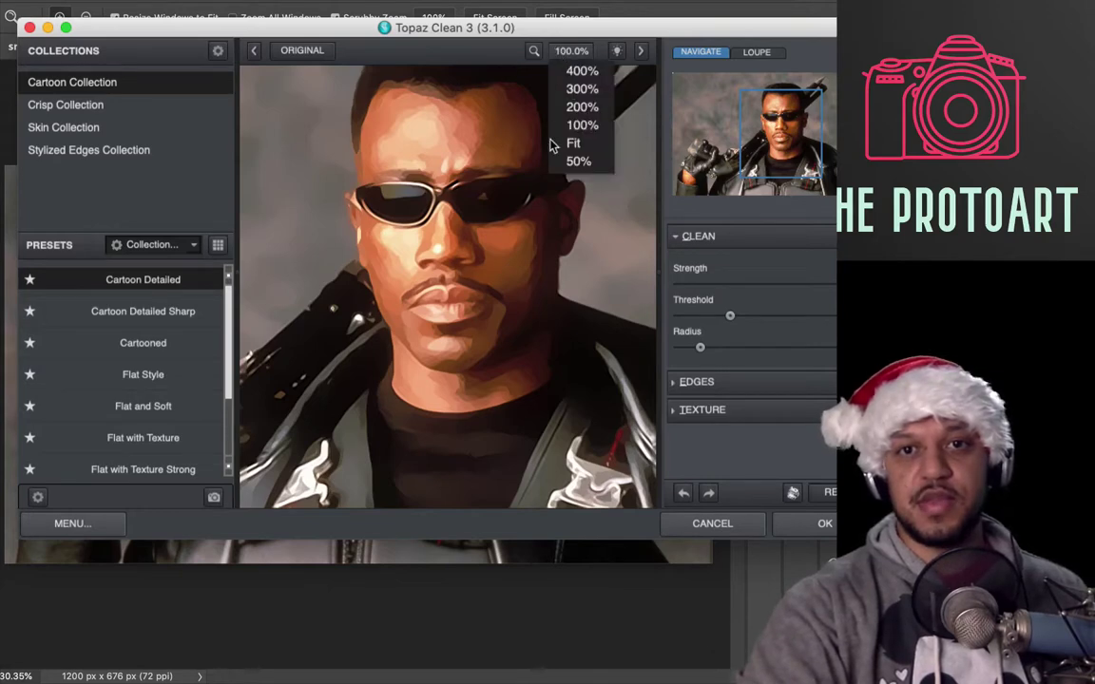
left_click(579, 161)
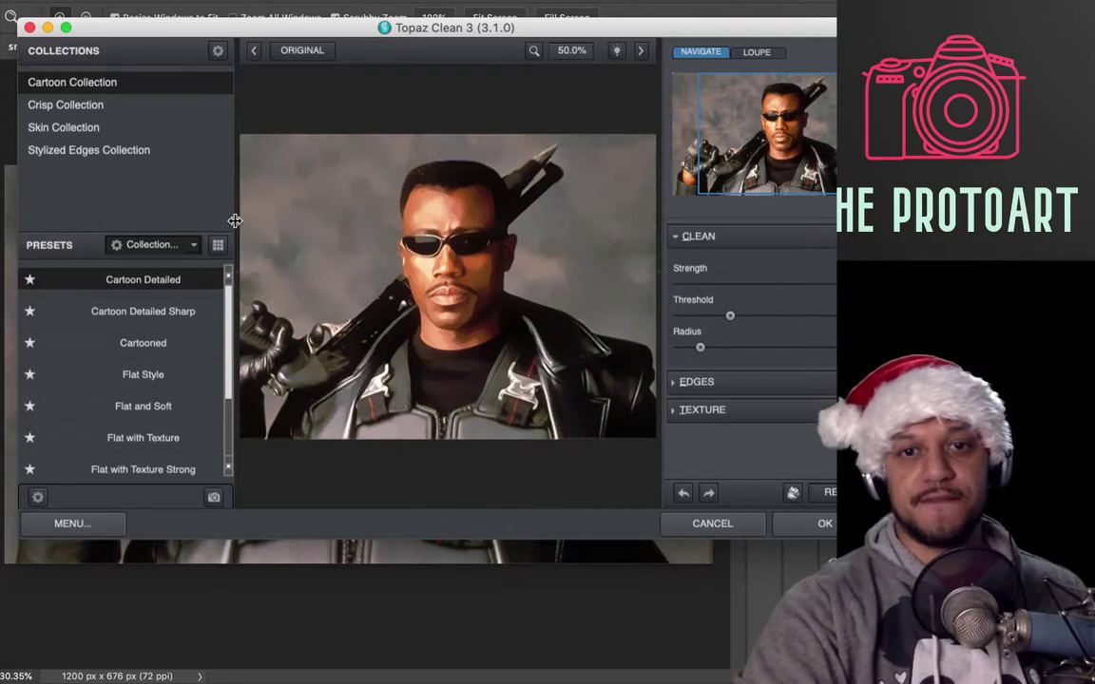
left_click_drag(730, 315, 765, 318)
left_click_drag(700, 347, 781, 347)
left_click(697, 381)
left_click_drag(817, 393, 771, 394)
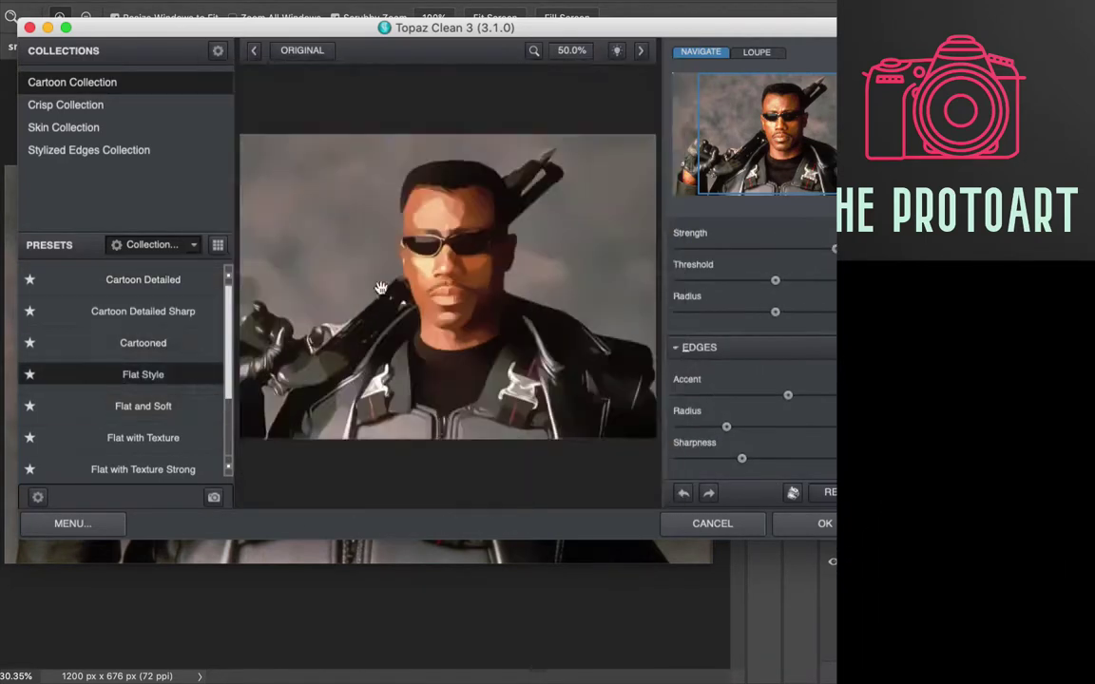
Browse the Stylized Edges, Skin and Crisp collections and apply the Edge Boost preset to the portrait.
left_click(88, 150)
scroll(147, 418, "down", 1)
left_click(143, 128)
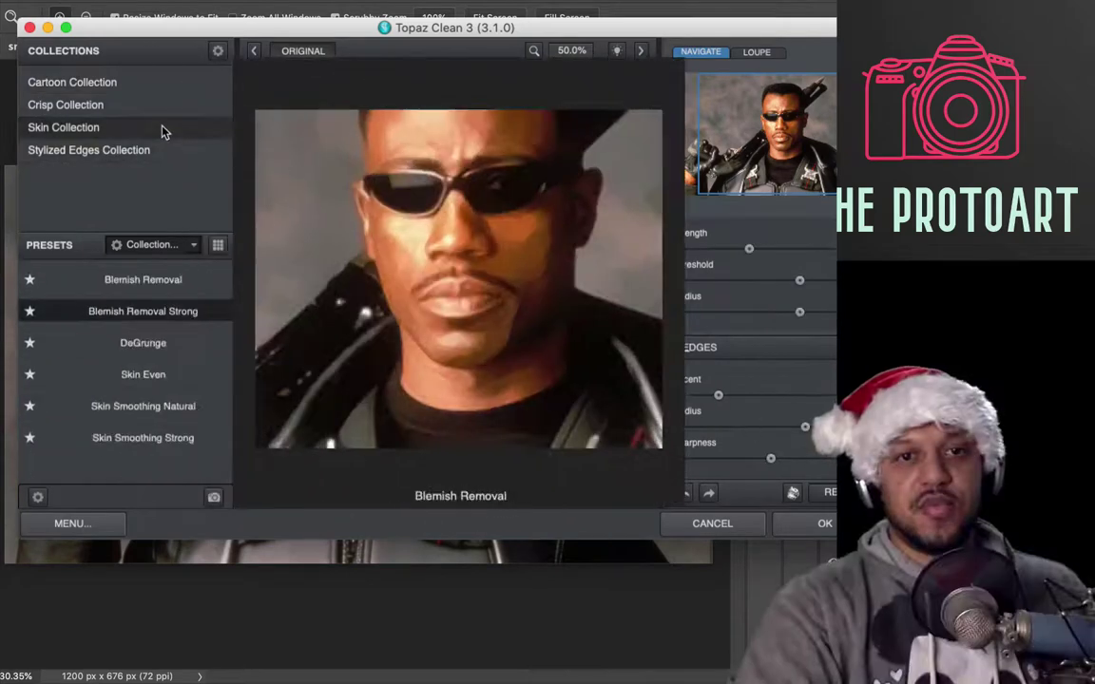
left_click(152, 106)
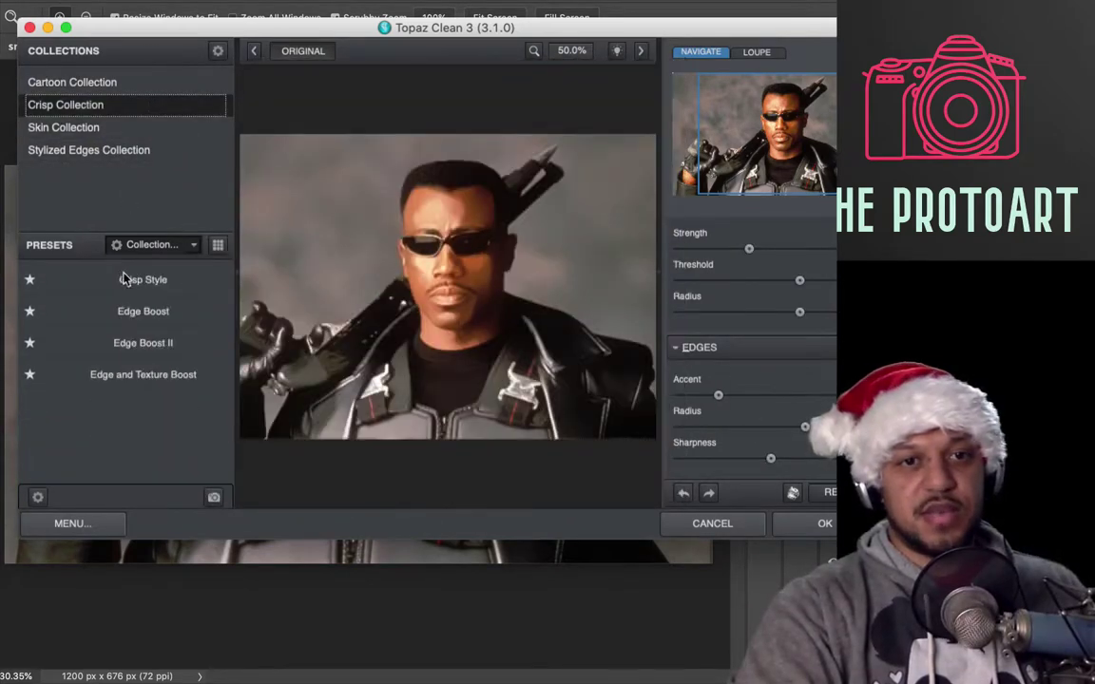
left_click(135, 321)
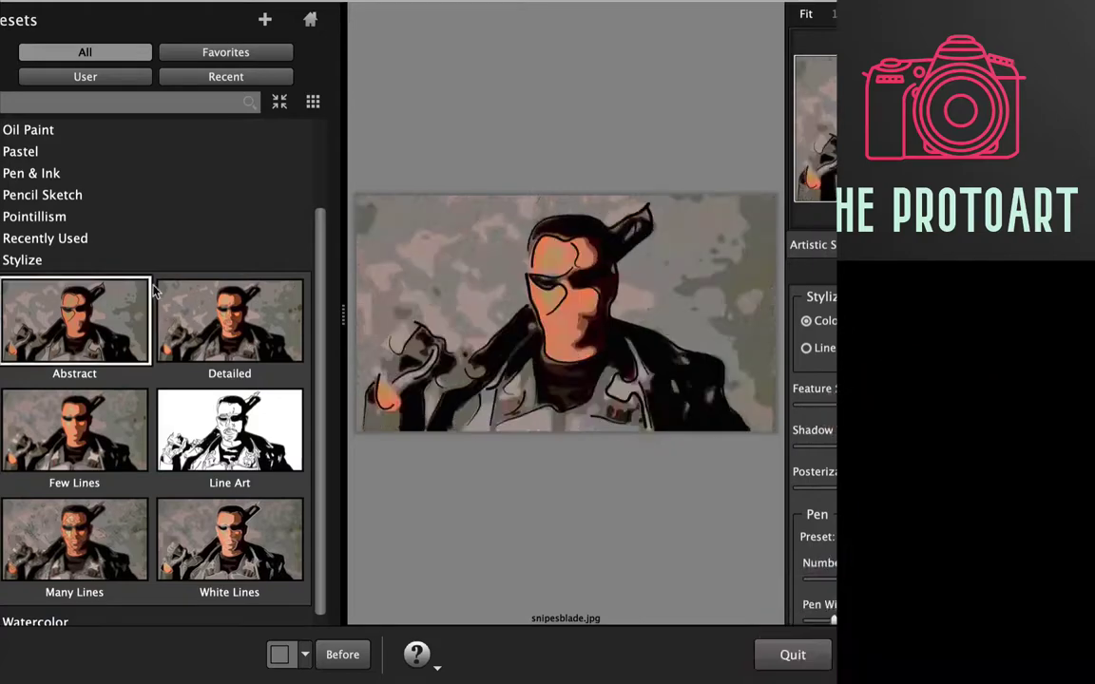
Try the Black & White and Color presets of the Comics effect on snipesblade.jpg.
left_click(48, 133)
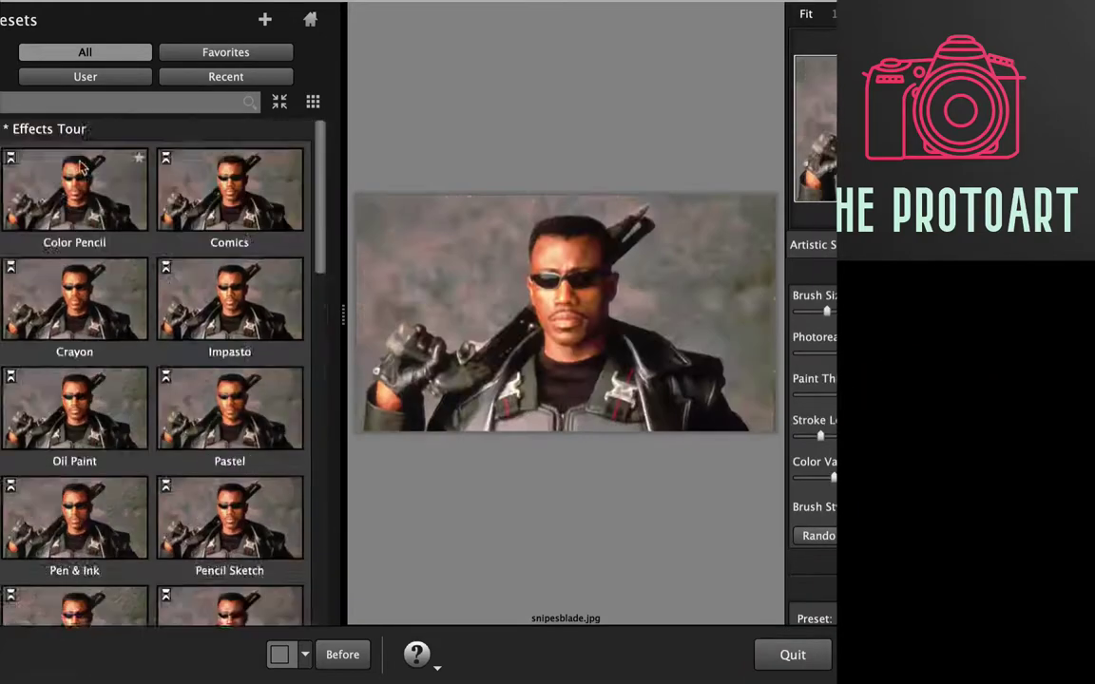
left_click(79, 129)
left_click(81, 150)
left_click(115, 232)
scroll(124, 304, "down", 3)
left_click(74, 294)
left_click(74, 353)
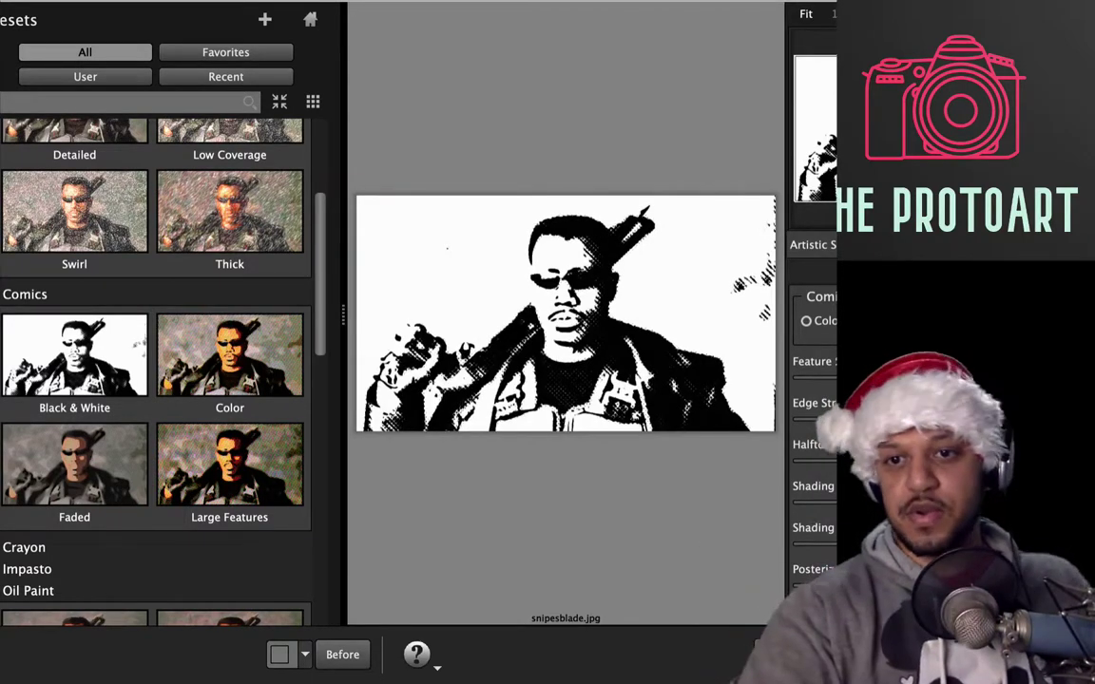
left_click(229, 355)
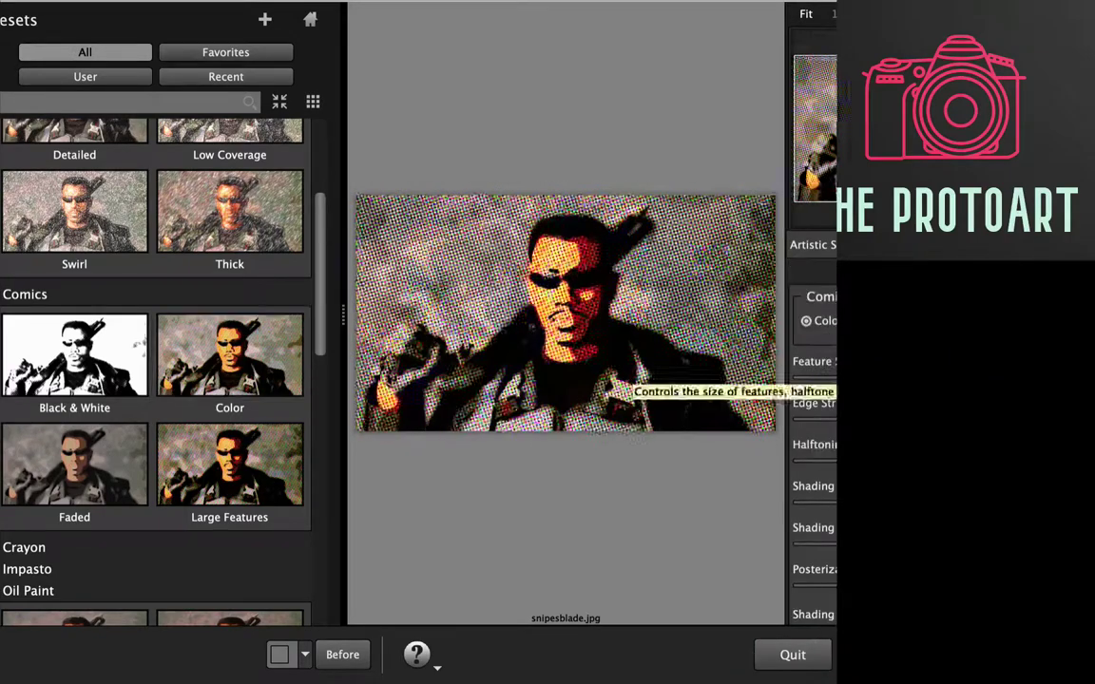
Try the Abstract preset of the Oil Paint effect on the portrait.
scroll(23, 463, "down", 2)
left_click(26, 471)
scroll(86, 469, "down", 2)
left_click(147, 470)
scroll(147, 467, "down", 5)
left_click(112, 288)
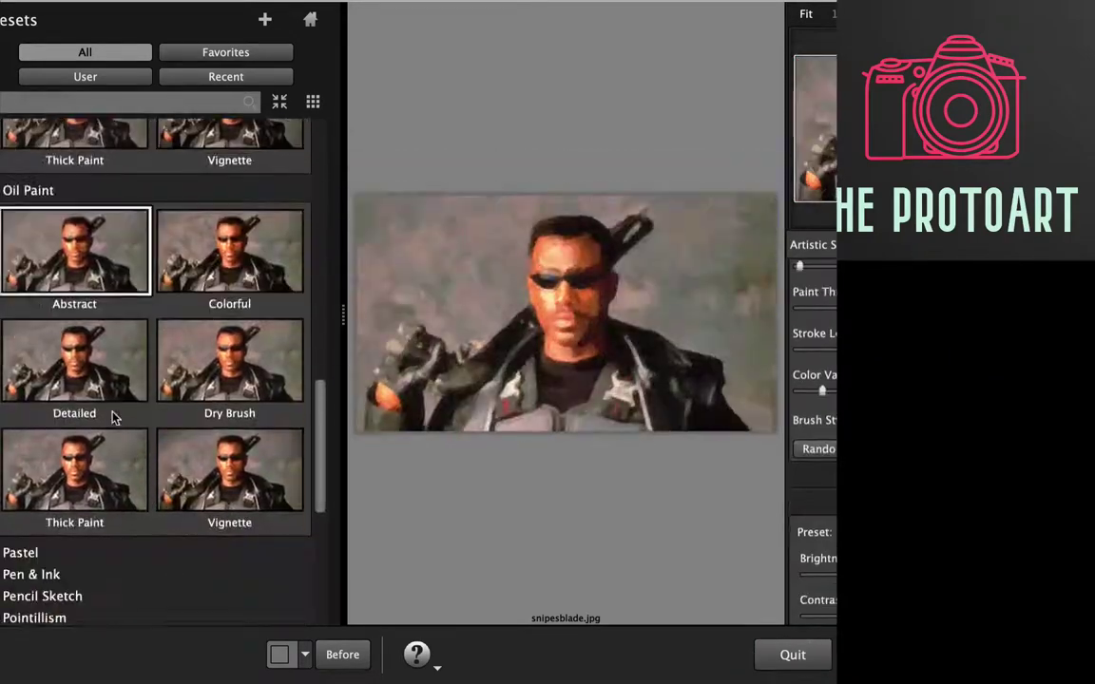
Try a black-and-white Pencil Sketch preset on the portrait.
scroll(86, 266, "down", 3)
left_click(60, 250)
scroll(60, 250, "down", 5)
left_click(60, 252)
left_click(147, 333)
scroll(114, 332, "down", 5)
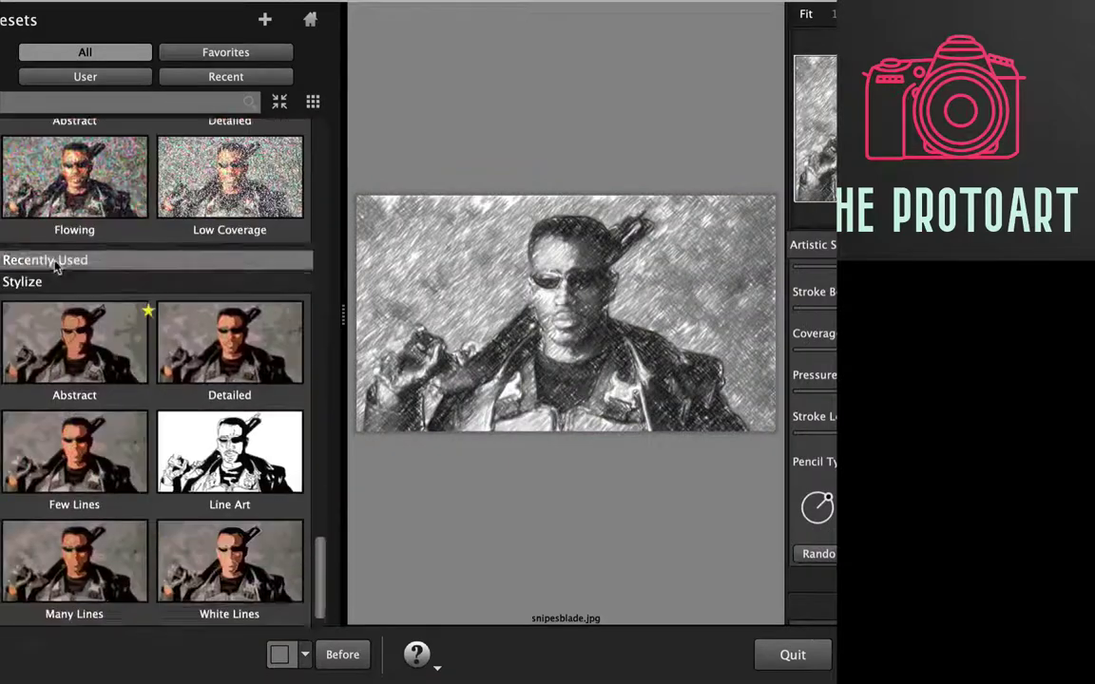
Apply the Stylize effect's Many Lines preset, inspect the face up close and adjust the effect's settings.
left_click(58, 262)
scroll(59, 271, "down", 3)
left_click(125, 540)
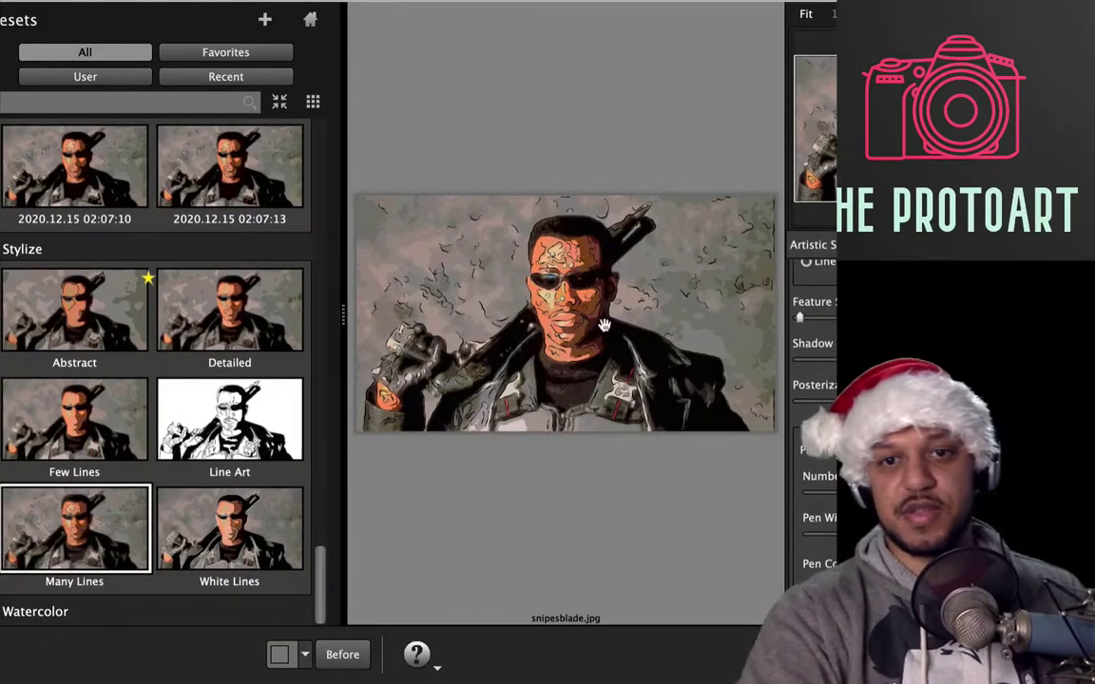
scroll(605, 325, "up", 2)
scroll(604, 325, "down", 1)
scroll(604, 325, "up", 2)
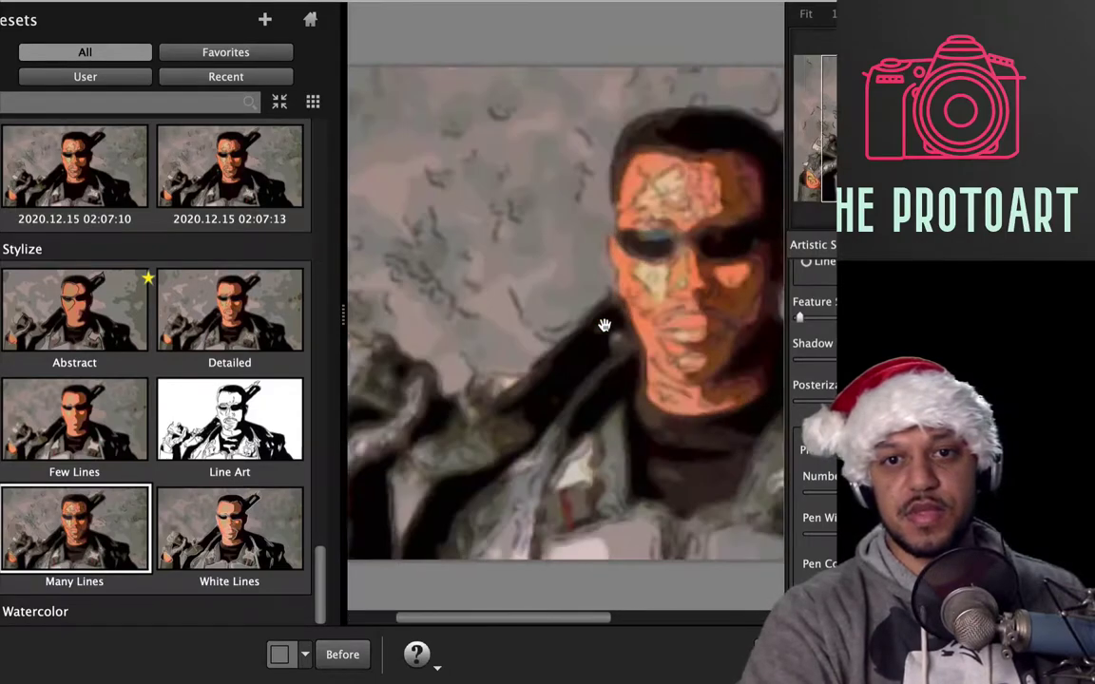
scroll(621, 235, "up", 3)
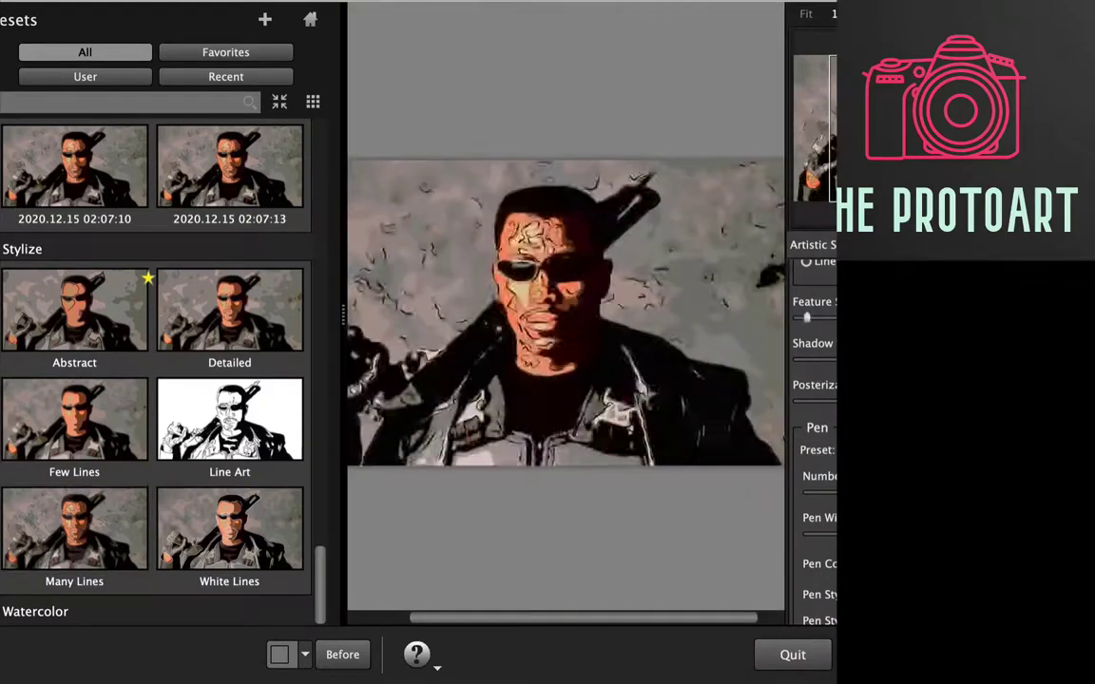
mouse_move(836, 399)
left_mouse_down()
mouse_move(823, 401)
mouse_move(846, 401)
left_mouse_up()
scroll(827, 412, "down", 3)
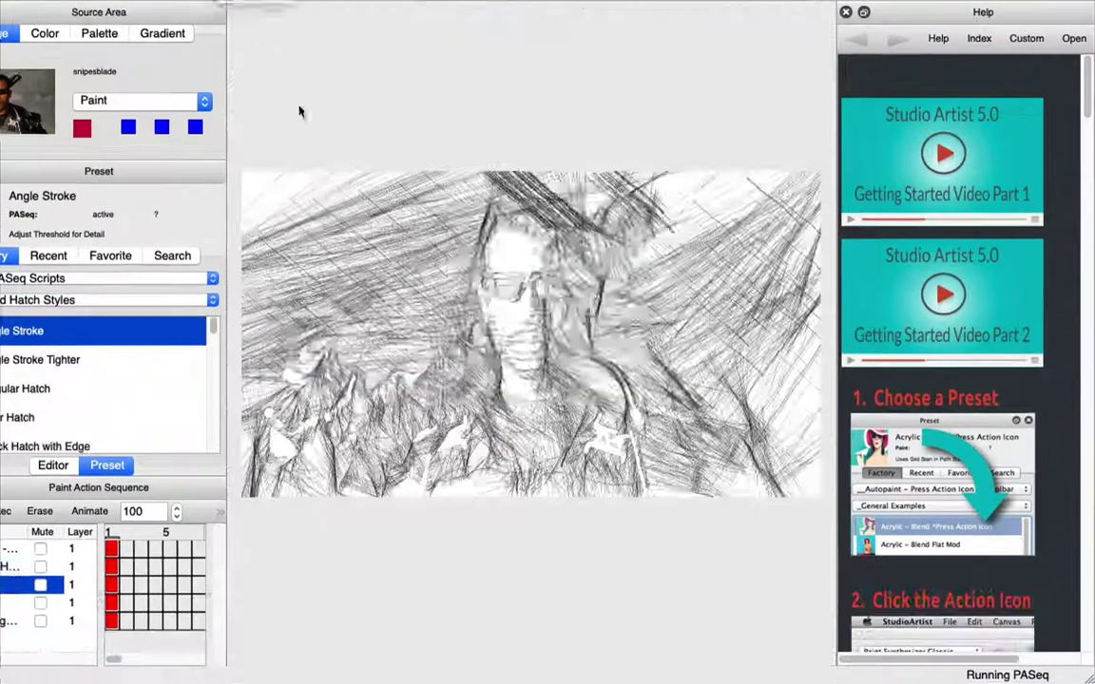
In Studio Artist, try the Bidir Hatch and Colorized Portrait scripts from the hatch styles on snipesblade.
left_click(124, 417)
scroll(124, 350, "down", 2)
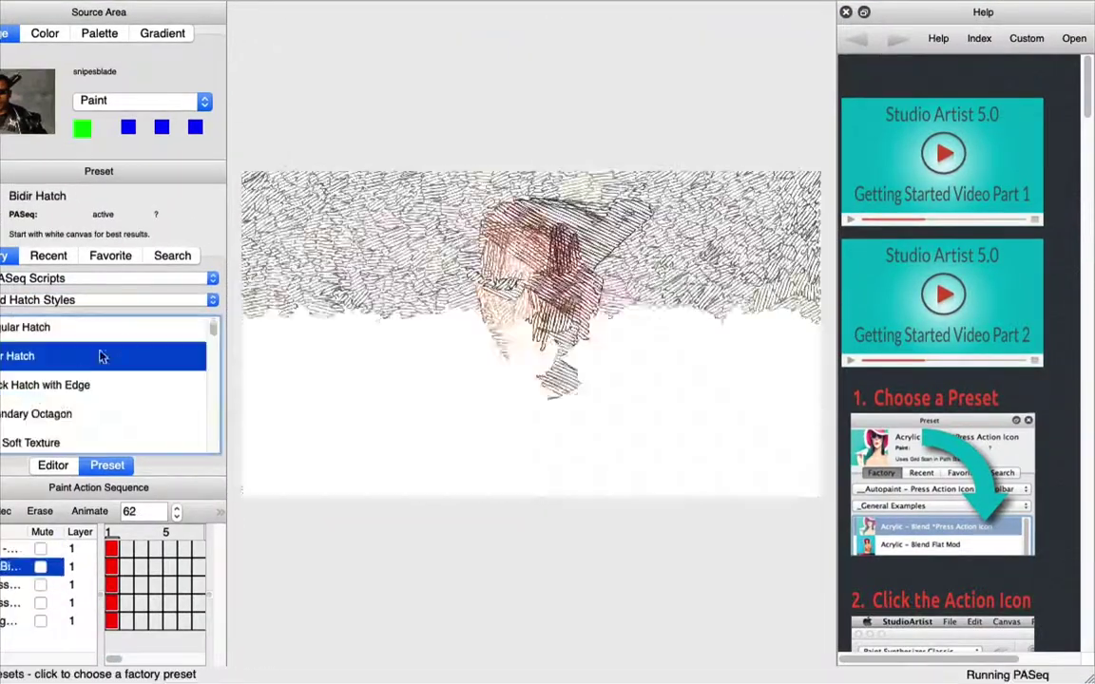
scroll(125, 349, "down", 5)
left_click(43, 385)
scroll(18, 389, "down", 5)
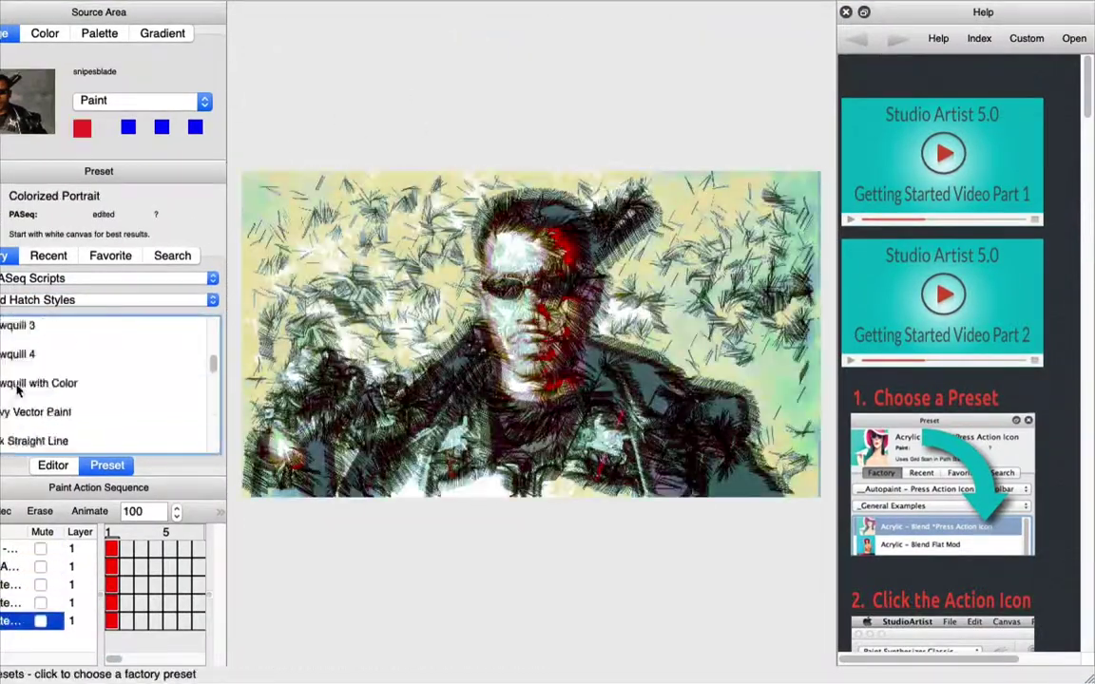
scroll(17, 389, "down", 6)
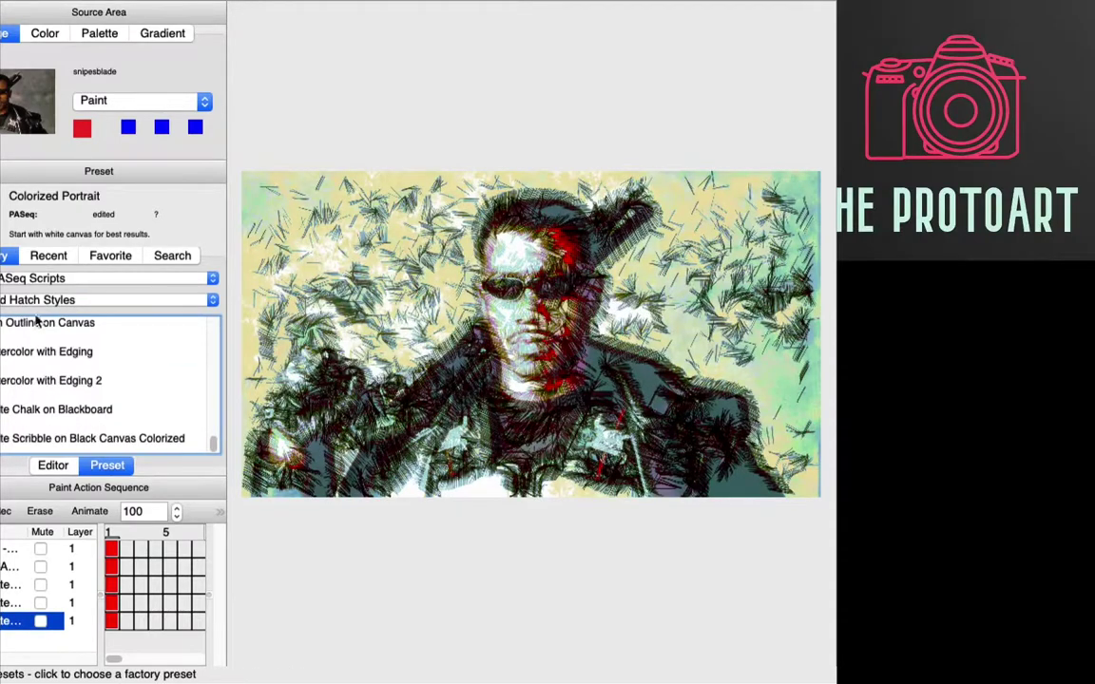
Run the SquareCircles script from the shape category on the portrait and inspect it up close.
left_click(37, 300)
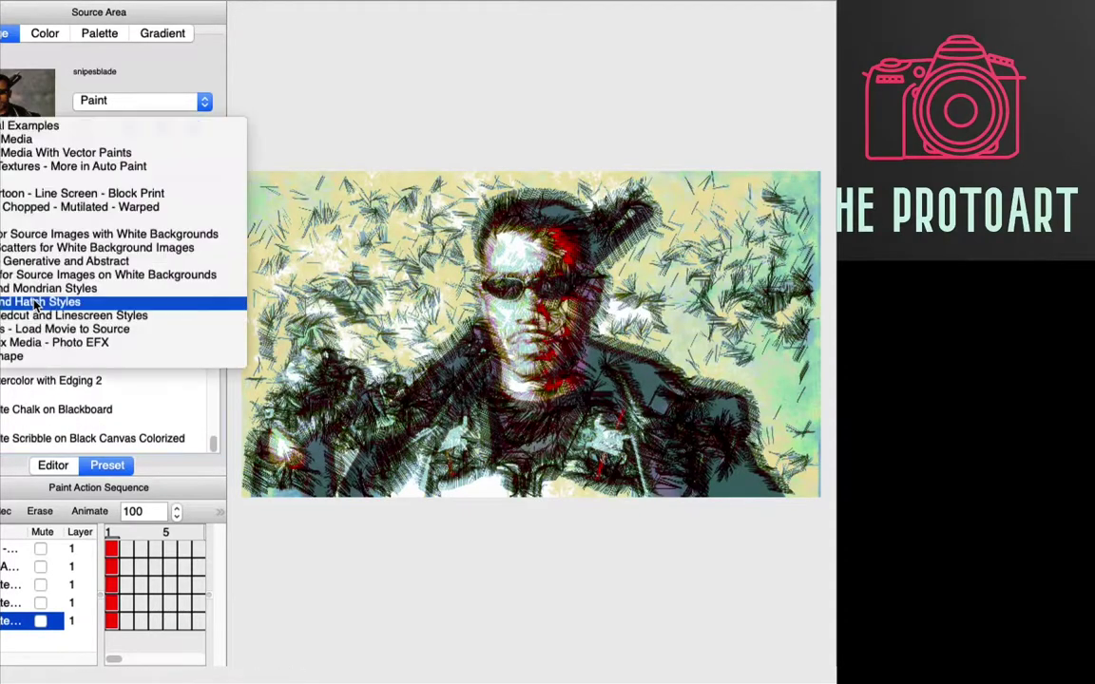
left_click(31, 359)
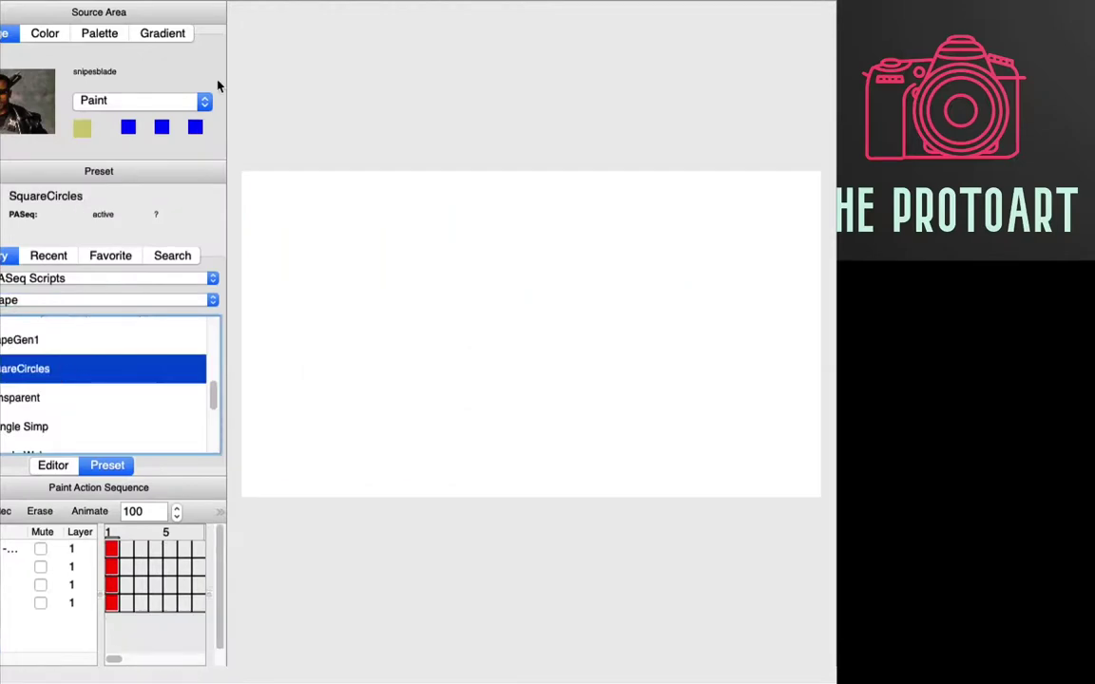
left_click(228, 1)
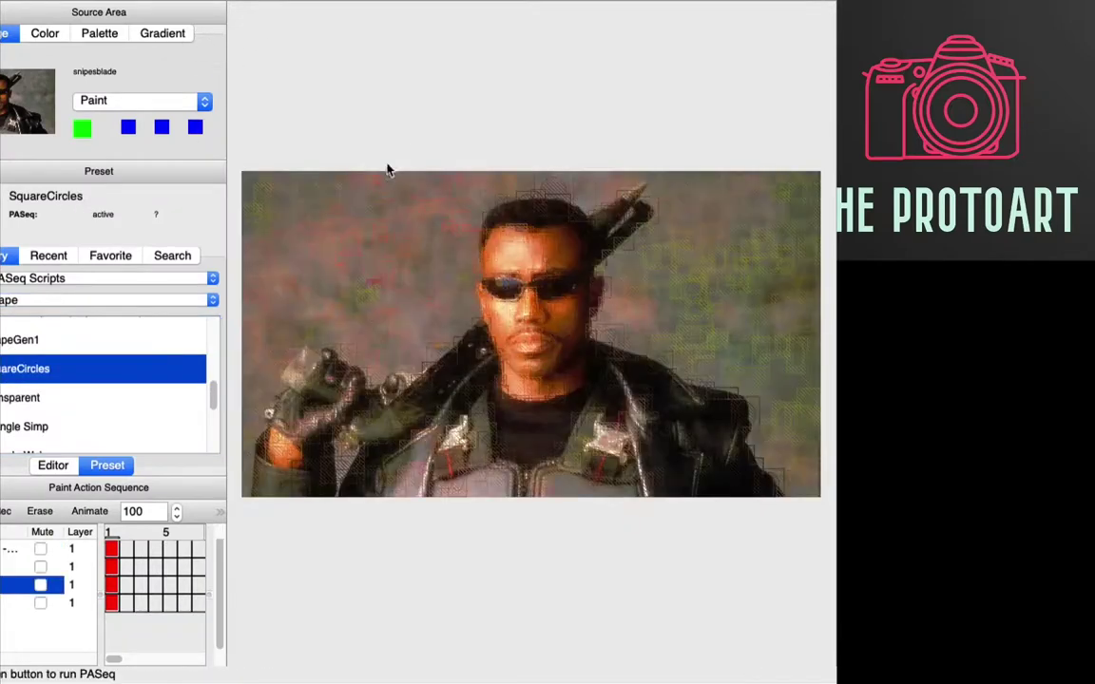
key("super+plus")
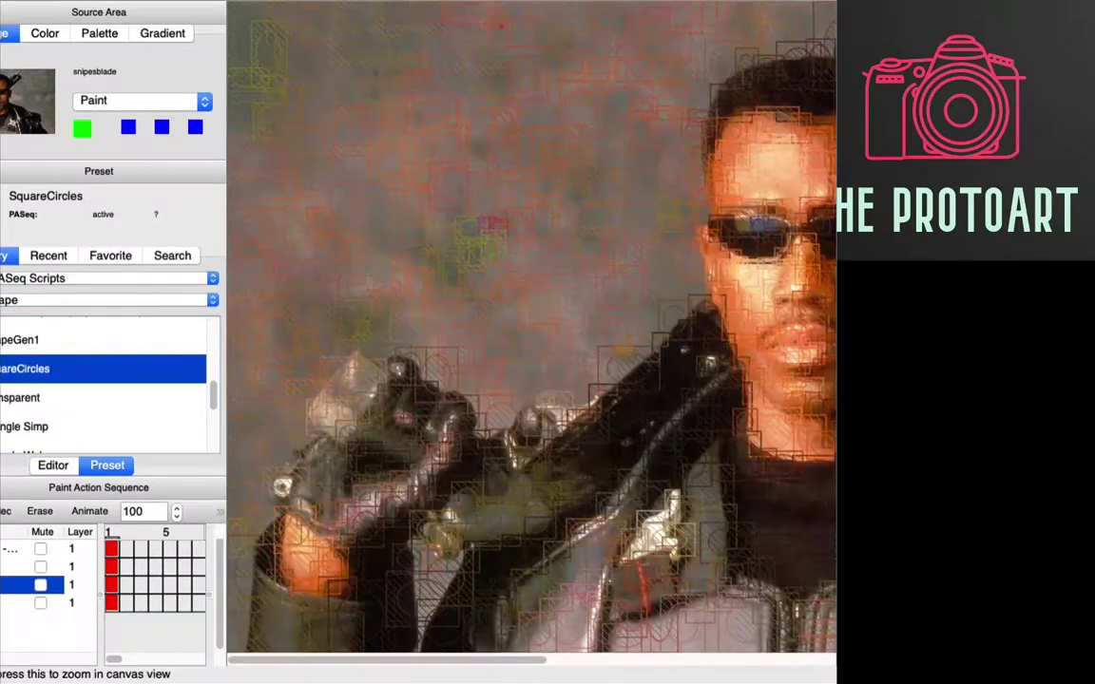
Try the Triangle Simp script and inspect the low-poly version of the portrait.
scroll(306, 98, "right", 8)
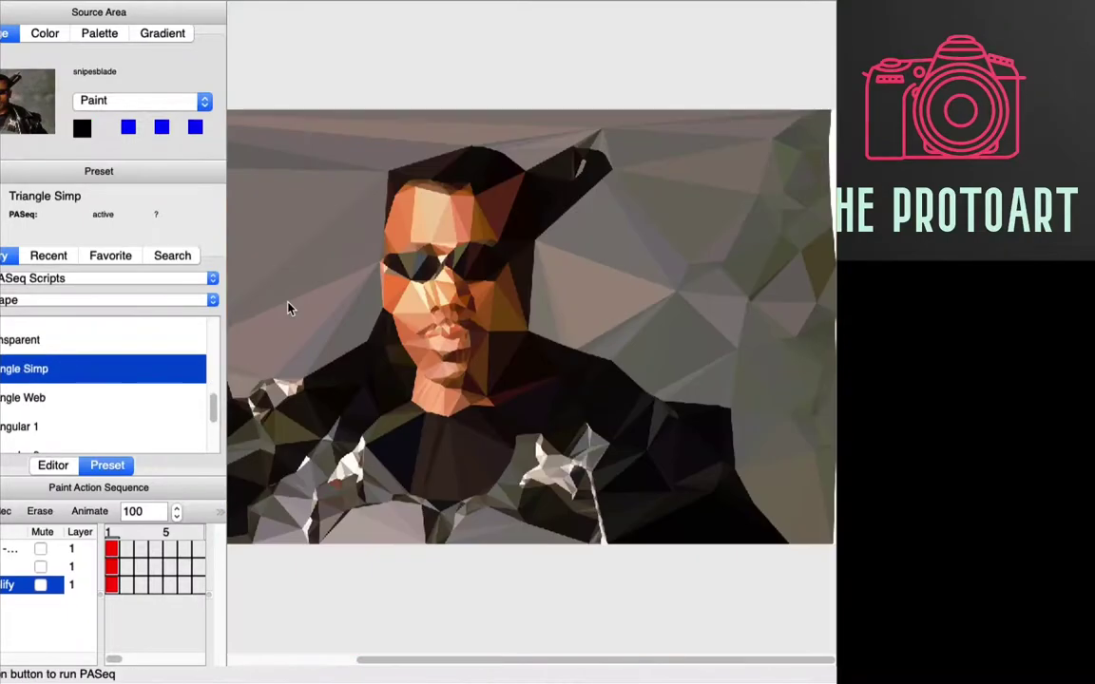
scroll(476, 152, "left", 5)
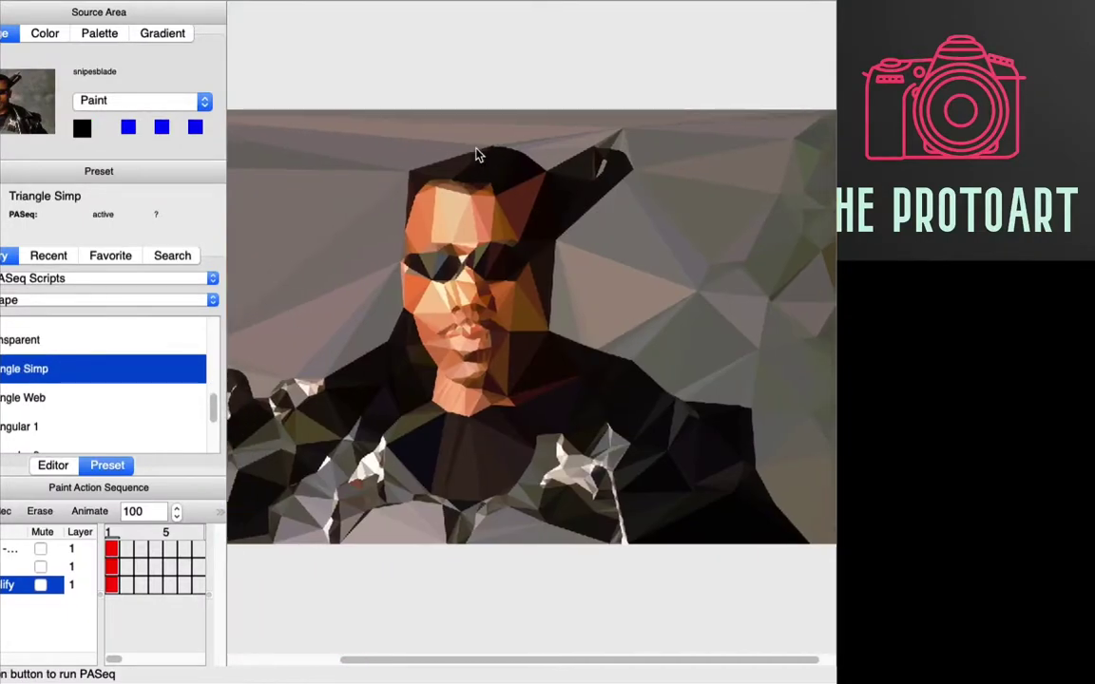
scroll(476, 152, "right", 2)
Try further geometric scripts on the portrait, including Triangle Web and Raised Rect.
left_click(25, 397)
scroll(25, 418, "down", 4)
left_click(26, 438)
left_click(59, 299)
scroll(28, 409, "down", 5)
left_click(28, 409)
left_click(28, 374)
scroll(52, 398, "down", 8)
left_click(51, 377)
Run the Impression scripts through Impression 3 from the Media With Vector Paints category and view the painted portrait up close.
left_click(59, 278)
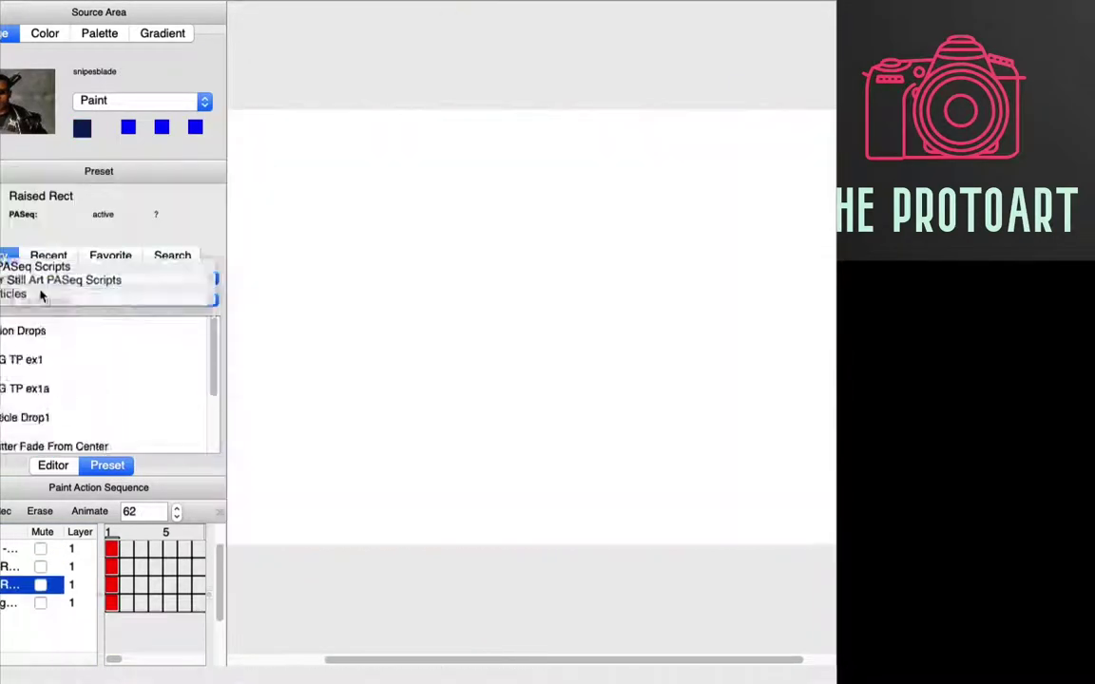
left_click(39, 266)
left_click(59, 299)
left_click(112, 329)
left_click(45, 331)
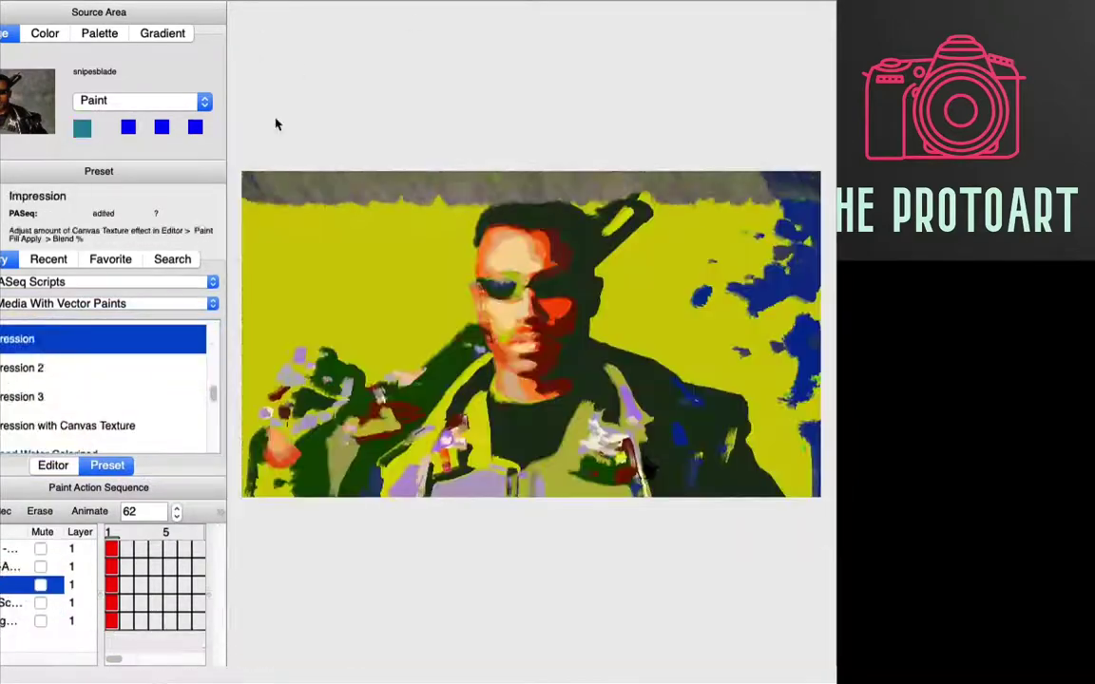
key("super+plus")
key("Down")
key("Down")
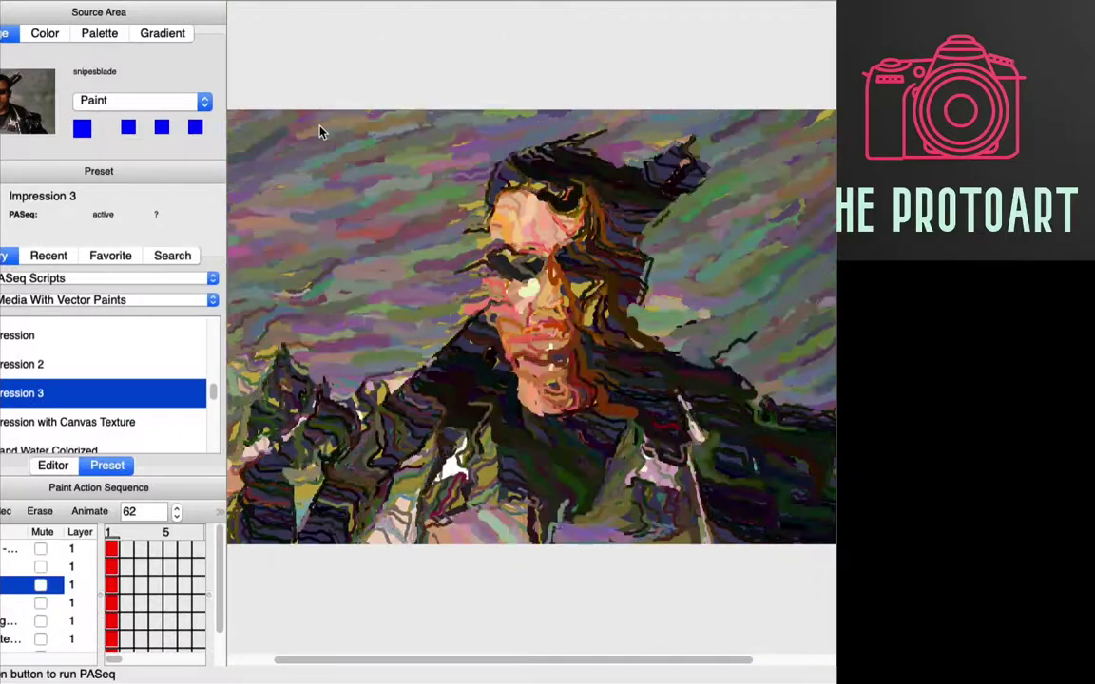